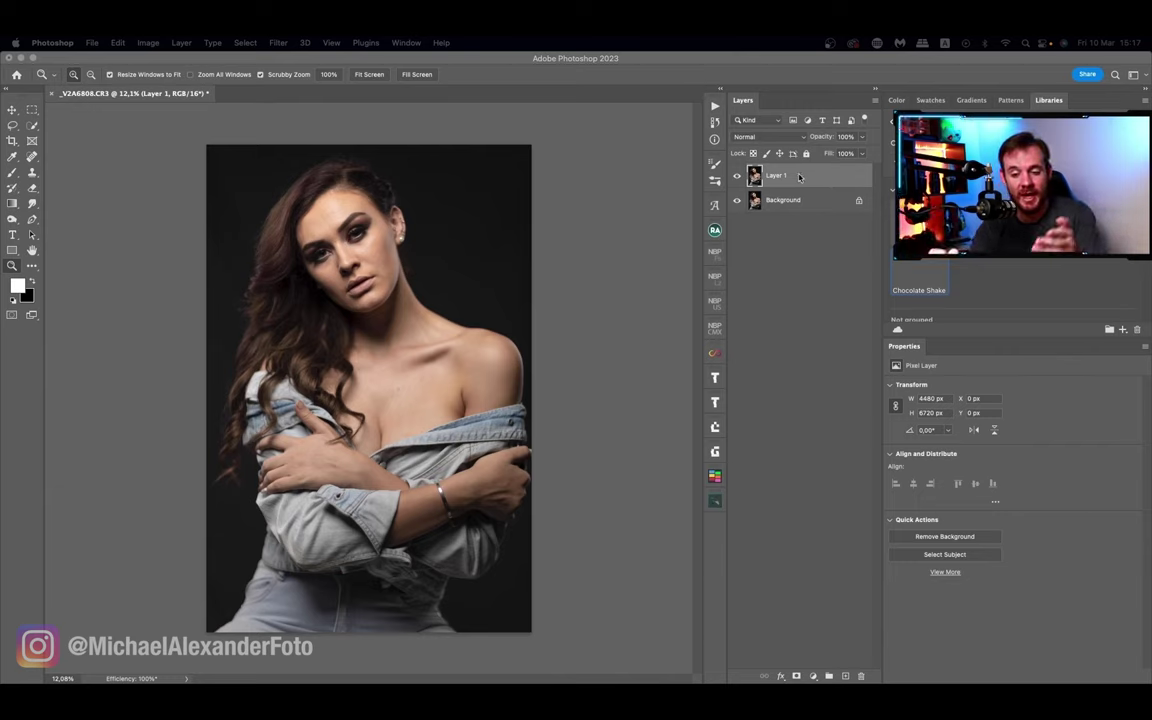
# Bring Photoshop to the front and show the Actions panel listing the recorded NBP actions
pyautogui.click(810, 130)
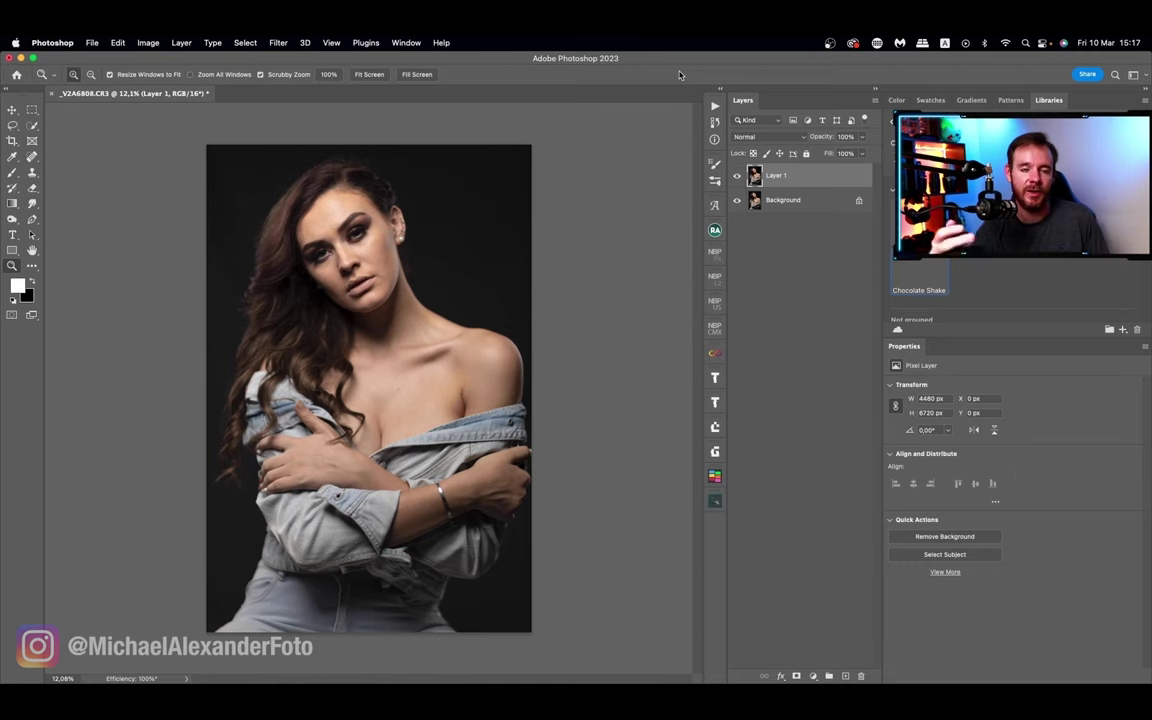
pyautogui.click(716, 104)
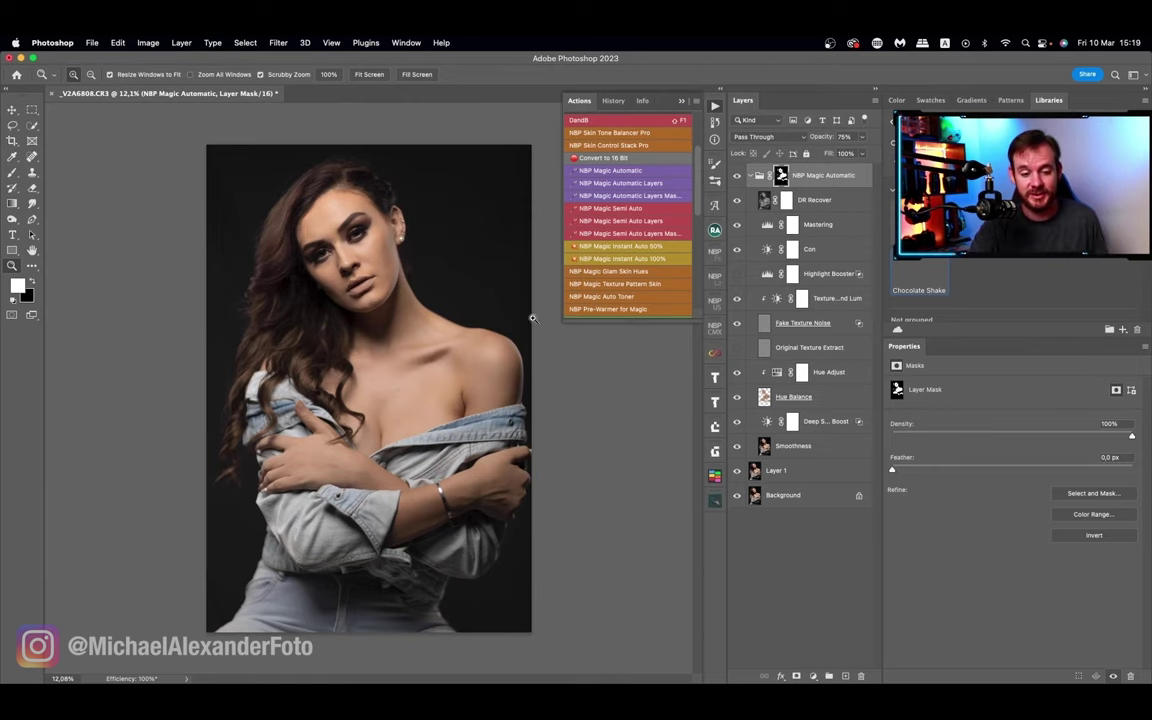
# Zoom in on the face and toggle the NBP Magic Automatic group to compare before and after
pyautogui.moveTo(341, 272); pyautogui.dragTo(398, 262)
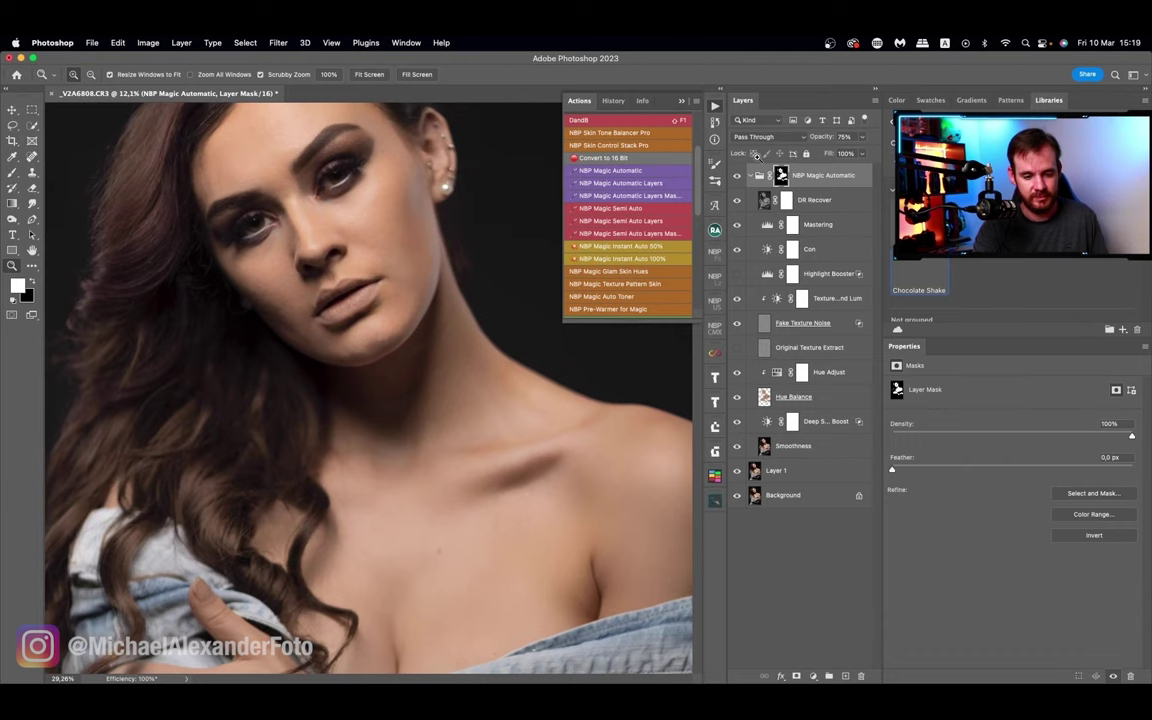
pyautogui.click(738, 176)
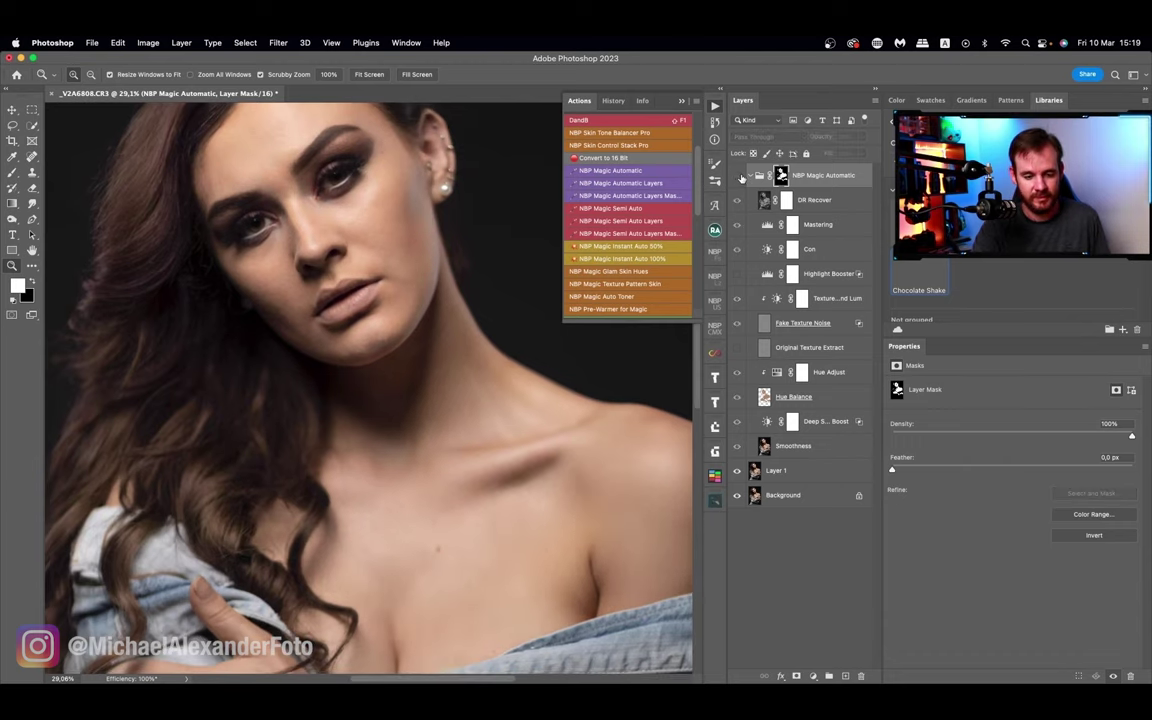
pyautogui.click(740, 176)
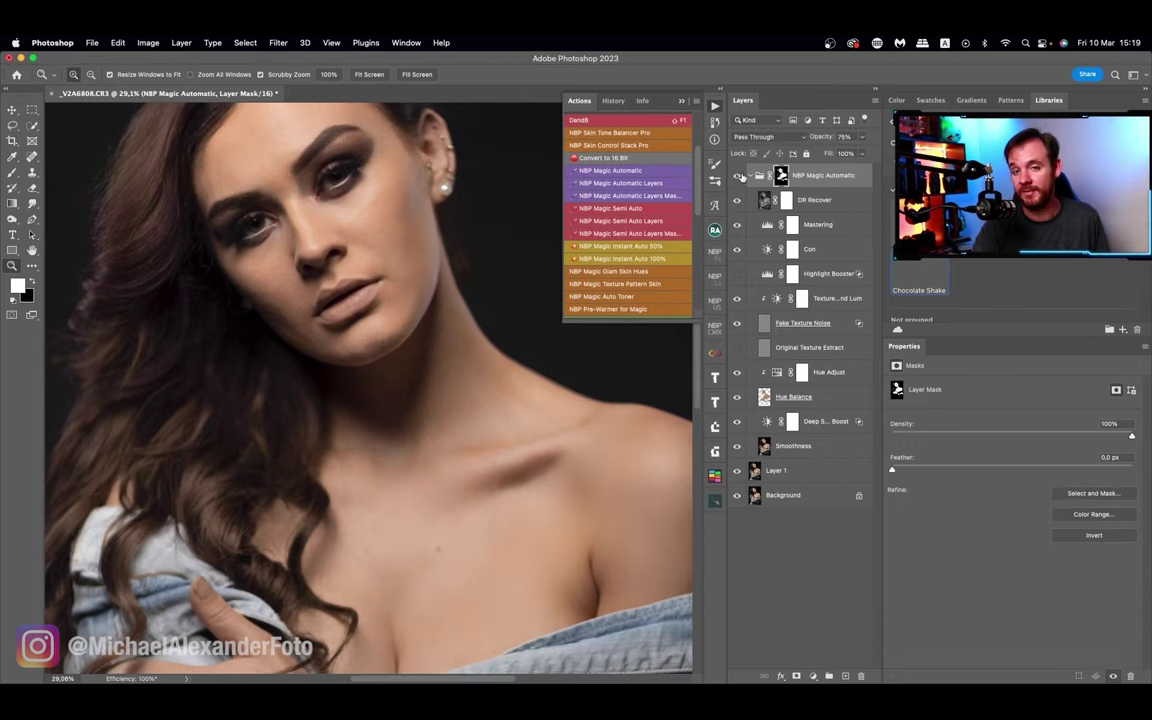
pyautogui.click(740, 176)
pyautogui.click(740, 176)
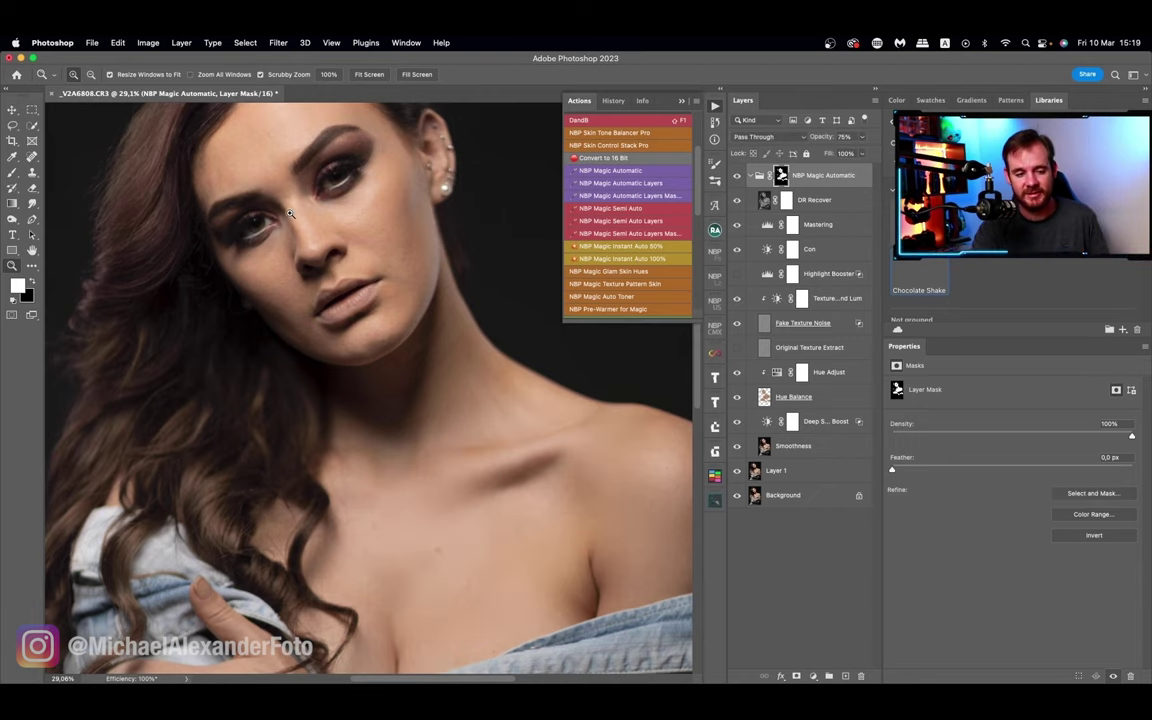
# Compare again close up on the eye and hair, then fit the photo and display the group's mask
pyautogui.scroll(5, 380, 411)
pyautogui.moveTo(342, 328); pyautogui.dragTo(398, 311)
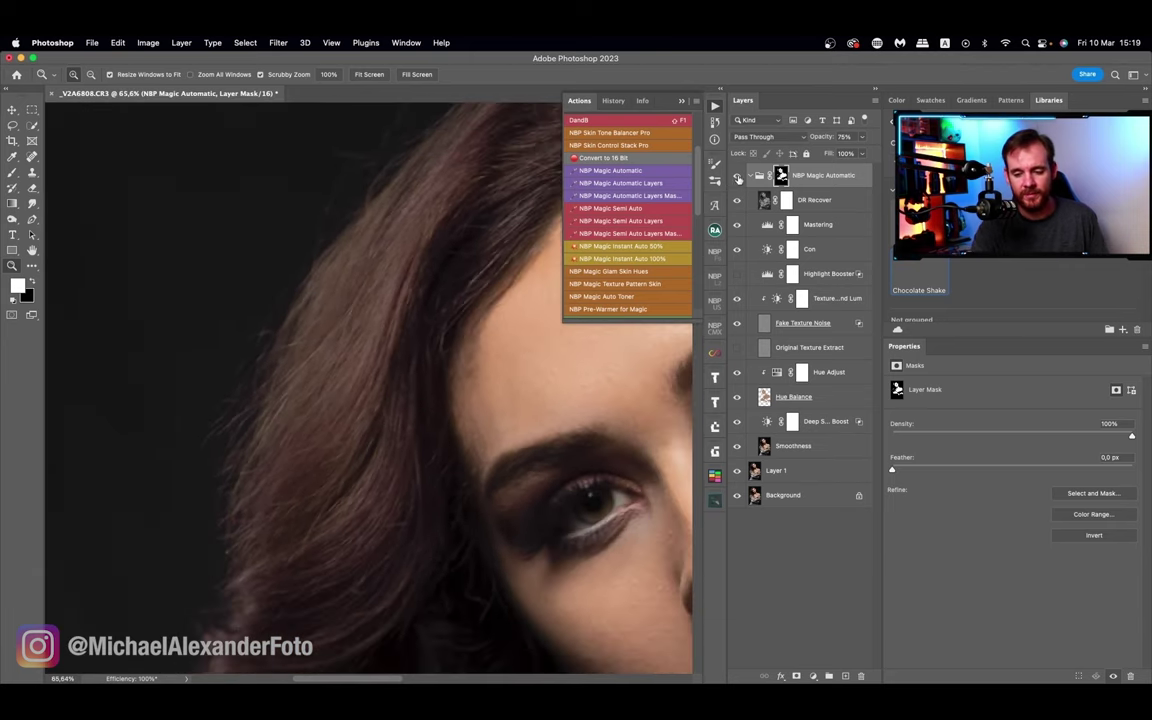
pyautogui.click(738, 177)
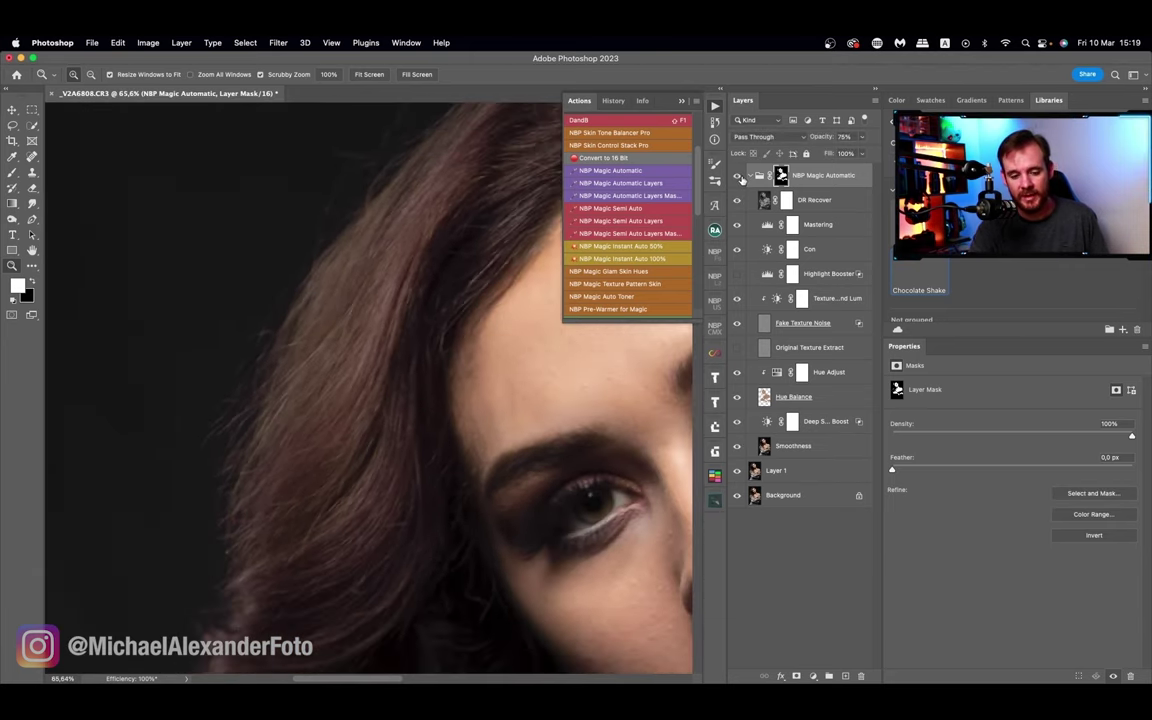
pyautogui.press('super+0')
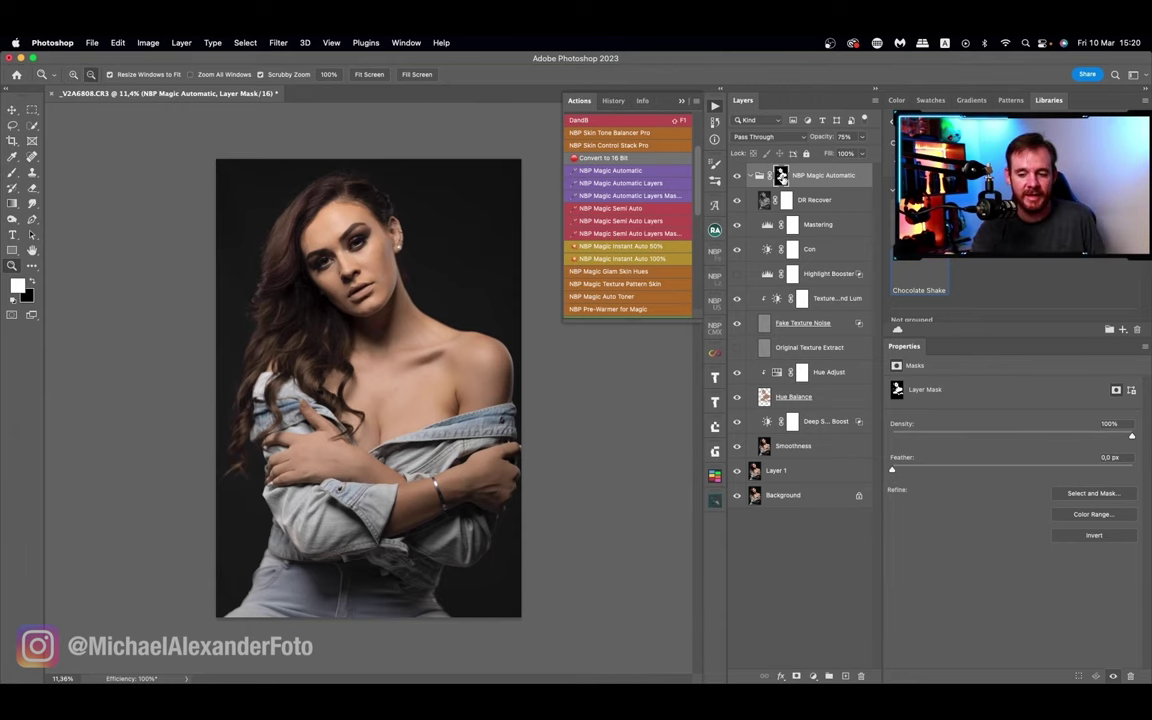
pyautogui.keyDown('alt'); pyautogui.click(781, 176); pyautogui.keyUp('alt')
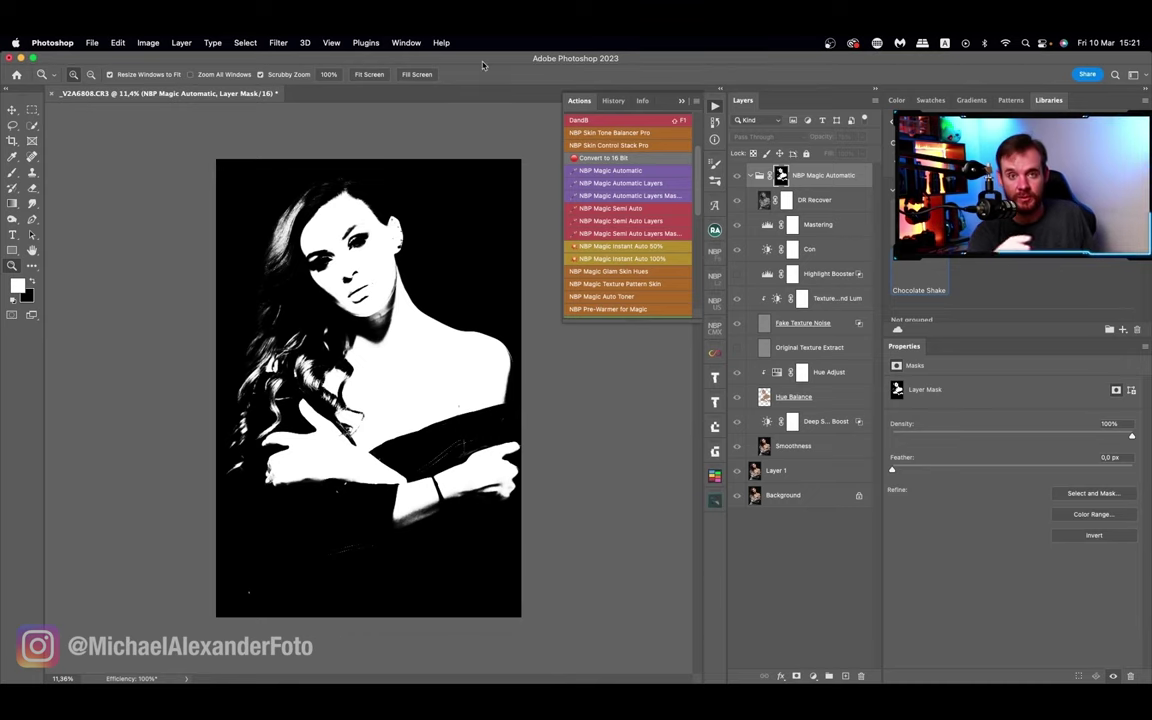
# Paint the mask black over the upper-left and lower-left hair strands, shrinking the brush
pyautogui.click(287, 218)
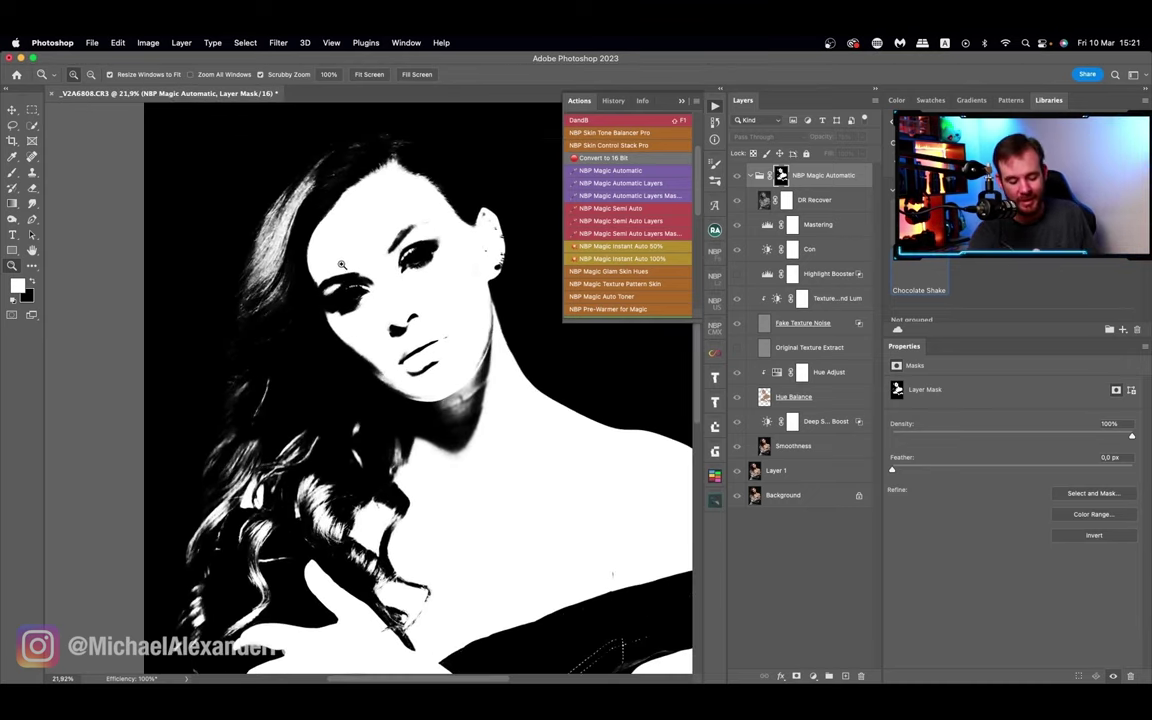
pyautogui.press('b')
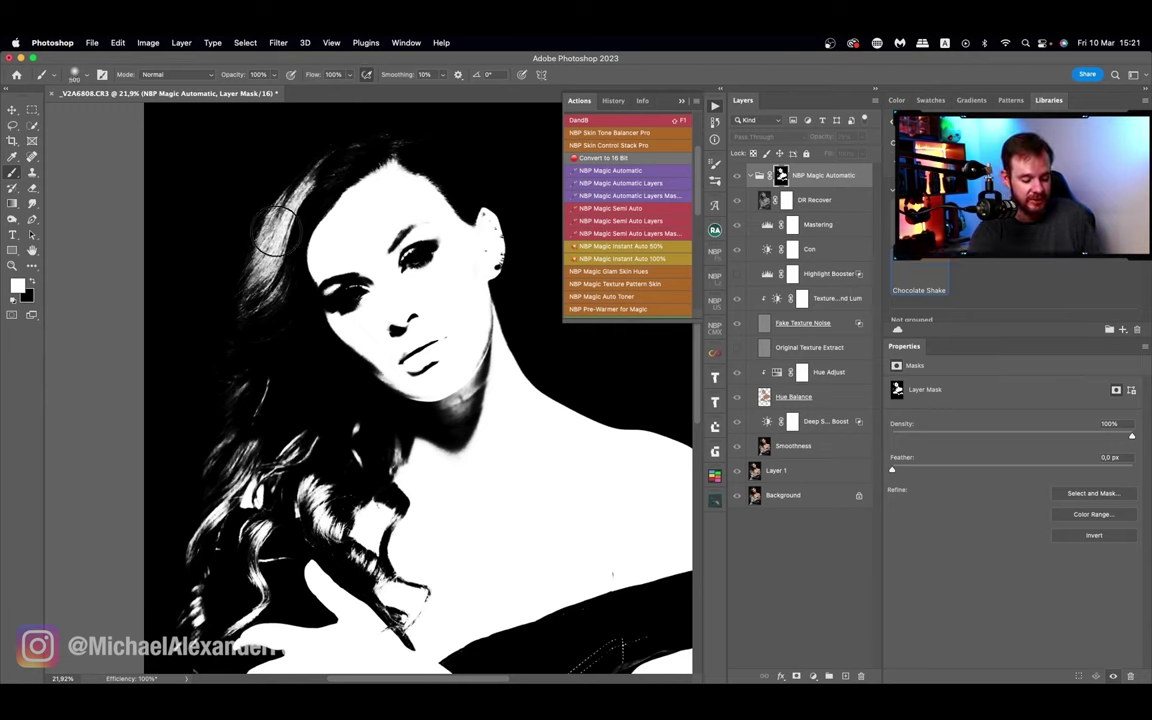
pyautogui.press('x')
pyautogui.moveTo(272, 212); pyautogui.dragTo(252, 196)
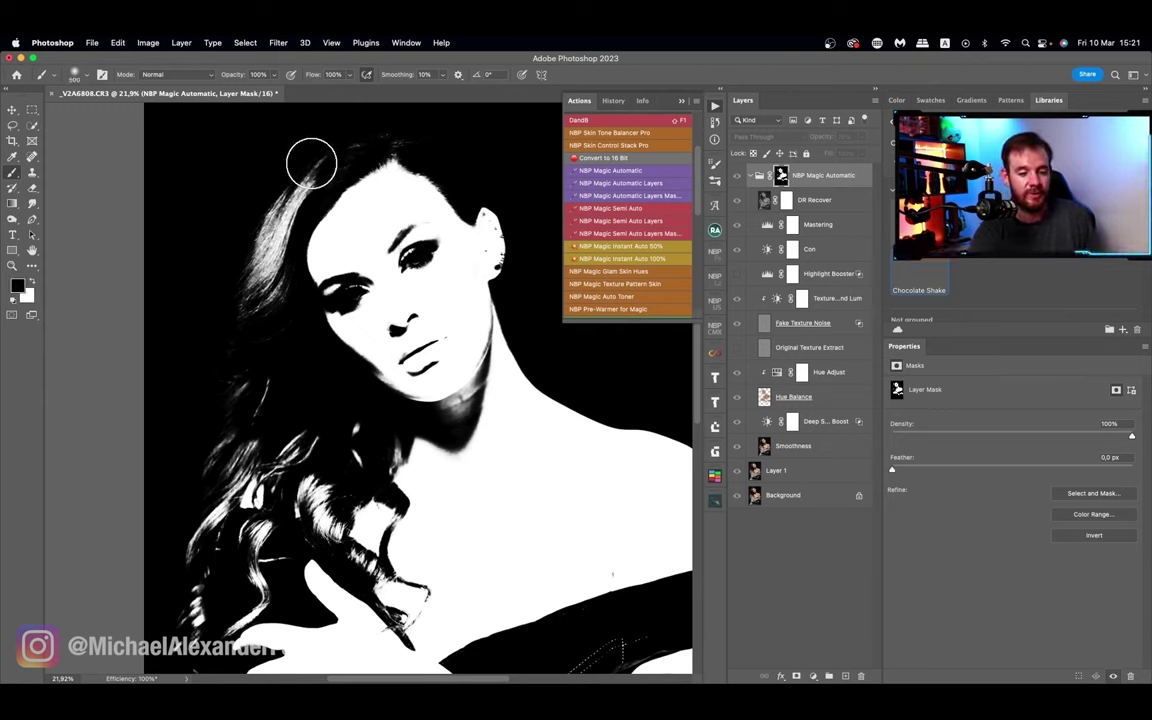
pyautogui.moveTo(316, 159); pyautogui.dragTo(268, 222)
pyautogui.moveTo(231, 437)
pyautogui.mouseDown()
pyautogui.moveTo(272, 427)
pyautogui.moveTo(297, 463)
pyautogui.moveTo(280, 437)
pyautogui.moveTo(210, 451)
pyautogui.moveTo(207, 541)
pyautogui.moveTo(183, 609)
pyautogui.moveTo(211, 506)
pyautogui.mouseUp()
pyautogui.scroll(-5, 211, 506)
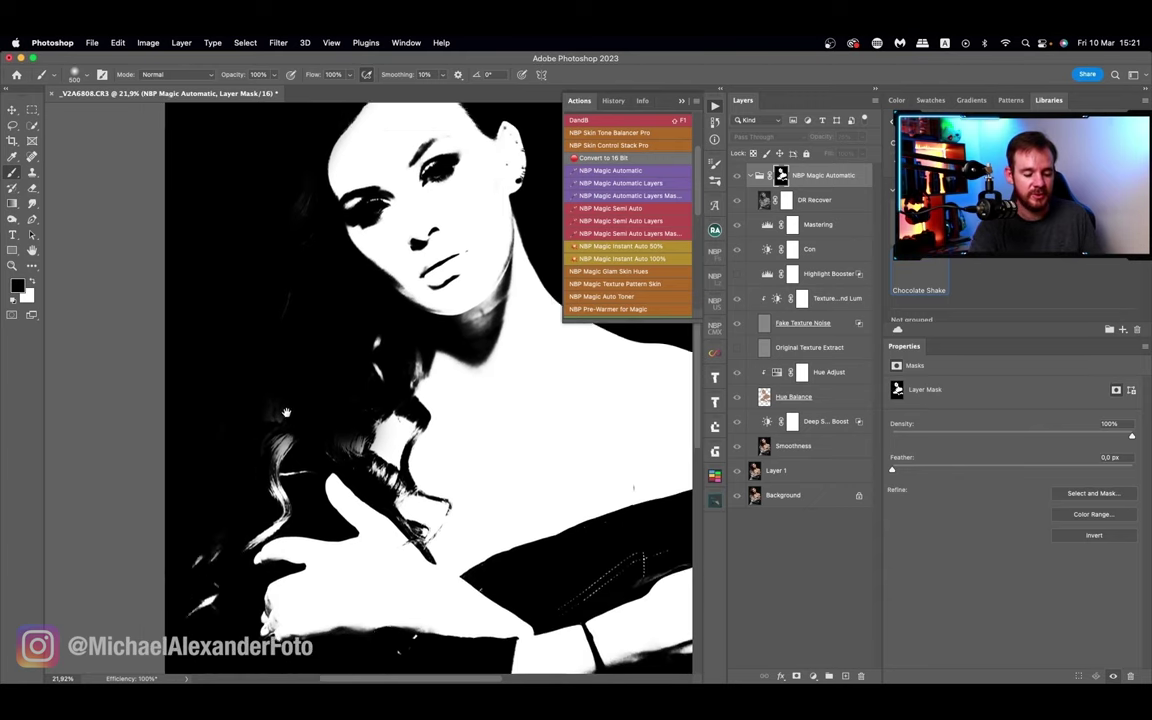
pyautogui.moveTo(290, 401)
pyautogui.mouseDown()
pyautogui.moveTo(279, 485)
pyautogui.moveTo(259, 476)
pyautogui.moveTo(270, 446)
pyautogui.moveTo(280, 484)
pyautogui.mouseUp()
pyautogui.press('[')
pyautogui.press('[')
pyautogui.press('[')
pyautogui.press('[')
pyautogui.press('[')
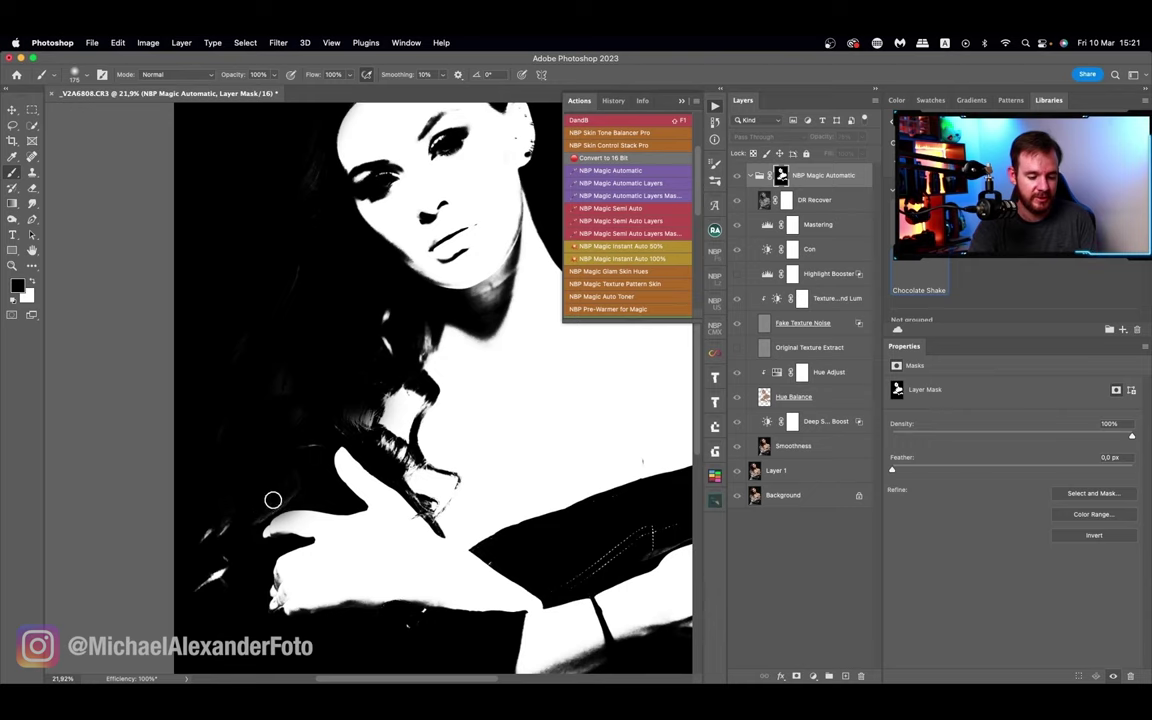
pyautogui.scroll(5, 352, 398)
pyautogui.press('[')
pyautogui.press('[')
pyautogui.press('[')
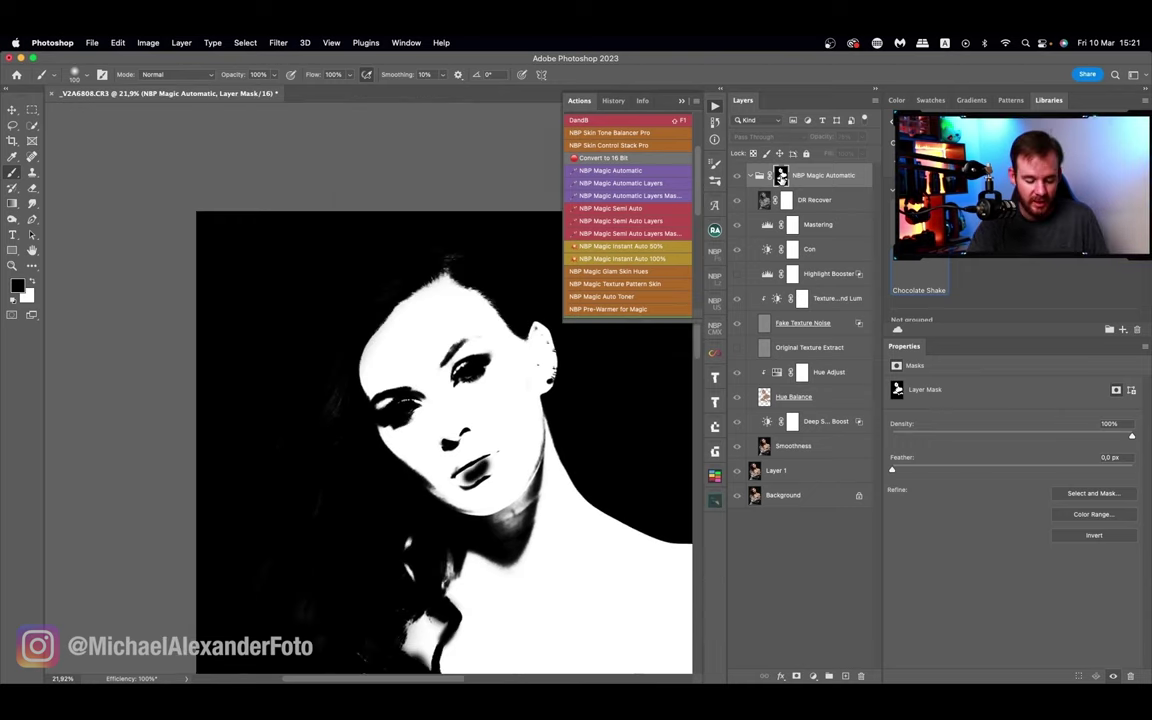
# Paint white on the mask along the jaw and neck, checking the colour portrait, then fit on screen
pyautogui.keyDown('alt'); pyautogui.click(781, 176); pyautogui.keyUp('alt')
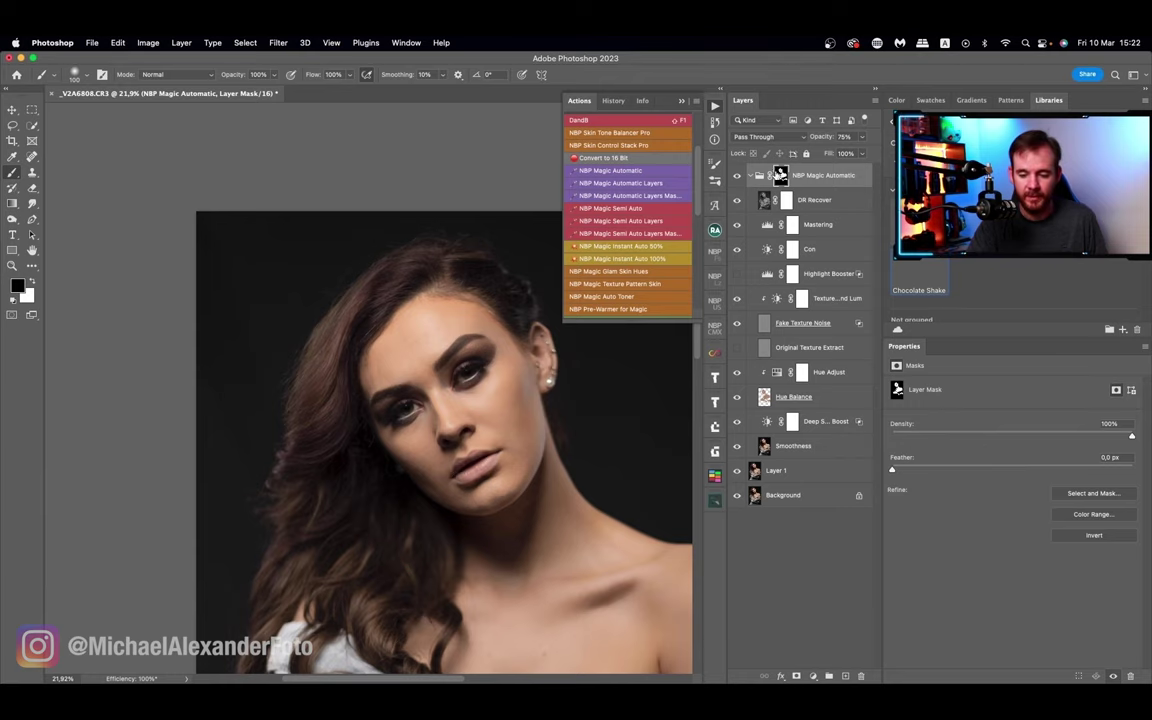
pyautogui.keyDown('alt'); pyautogui.click(781, 176); pyautogui.keyUp('alt')
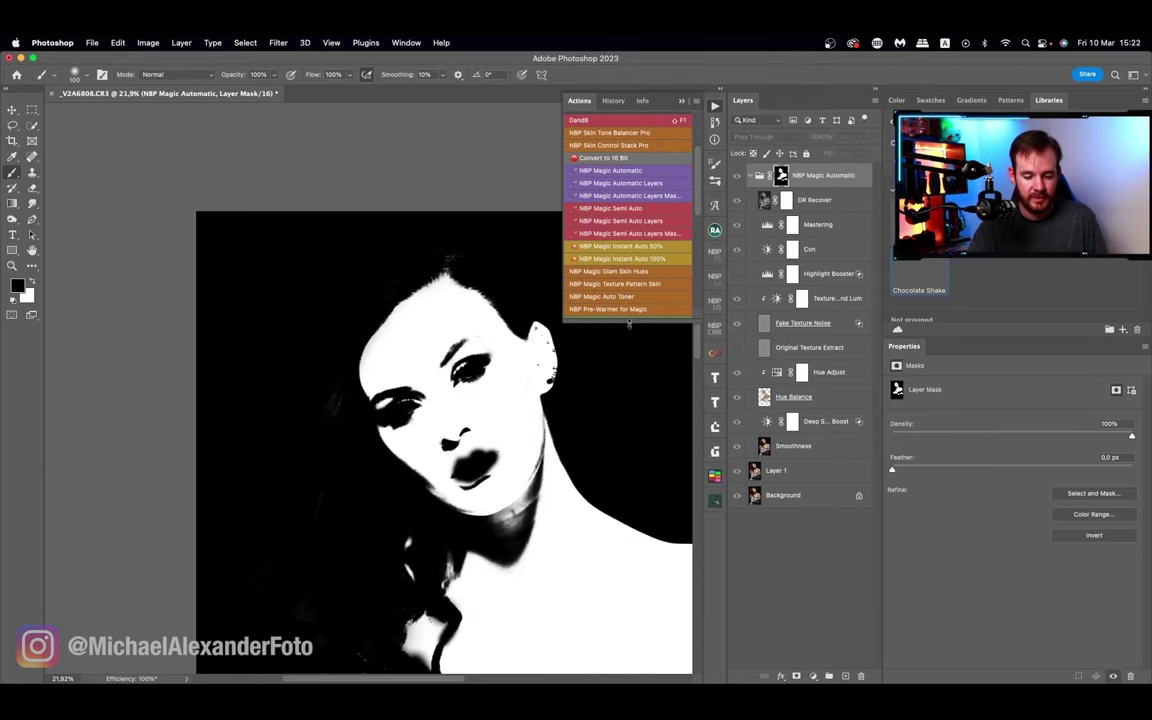
pyautogui.press('x')
pyautogui.moveTo(530, 540); pyautogui.dragTo(480, 482)
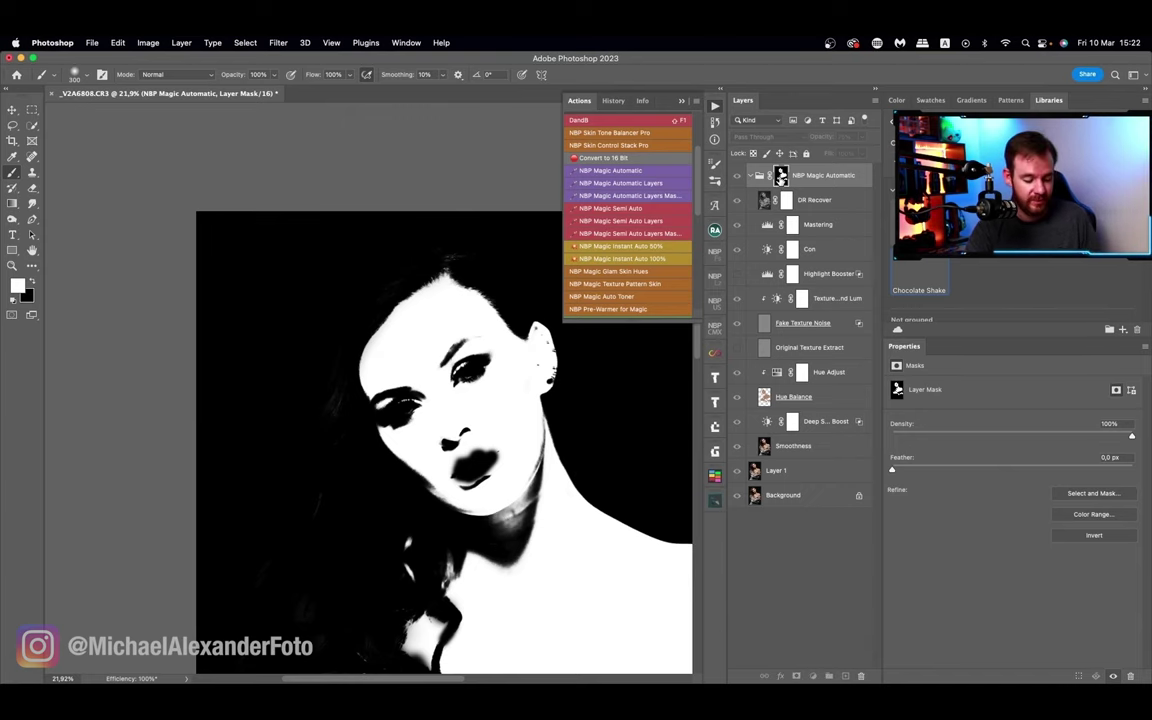
pyautogui.keyDown('alt'); pyautogui.click(781, 176); pyautogui.keyUp('alt')
pyautogui.keyDown('alt'); pyautogui.click(781, 176); pyautogui.keyUp('alt')
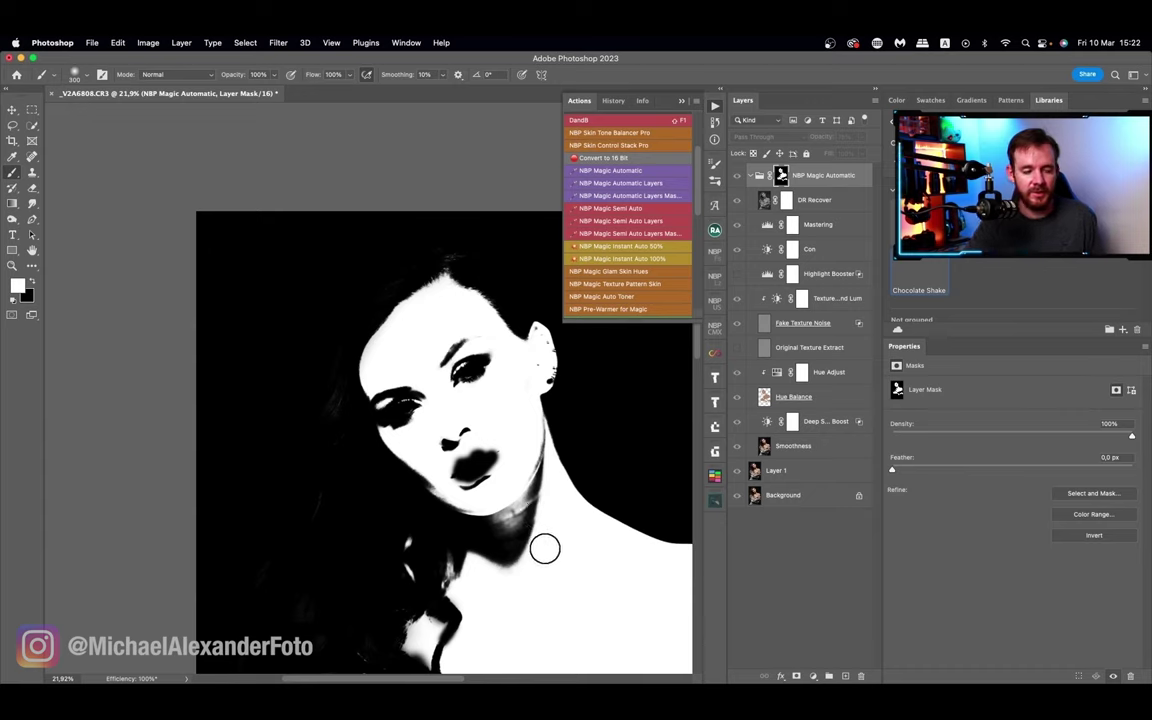
pyautogui.moveTo(546, 549)
pyautogui.mouseDown()
pyautogui.moveTo(540, 501)
pyautogui.moveTo(513, 567)
pyautogui.moveTo(542, 522)
pyautogui.moveTo(542, 550)
pyautogui.moveTo(544, 478)
pyautogui.moveTo(533, 517)
pyautogui.moveTo(531, 506)
pyautogui.moveTo(511, 527)
pyautogui.moveTo(590, 487)
pyautogui.mouseUp()
pyautogui.press('[')
pyautogui.press('[')
pyautogui.press('[')
pyautogui.press('z')
pyautogui.press('super+0')
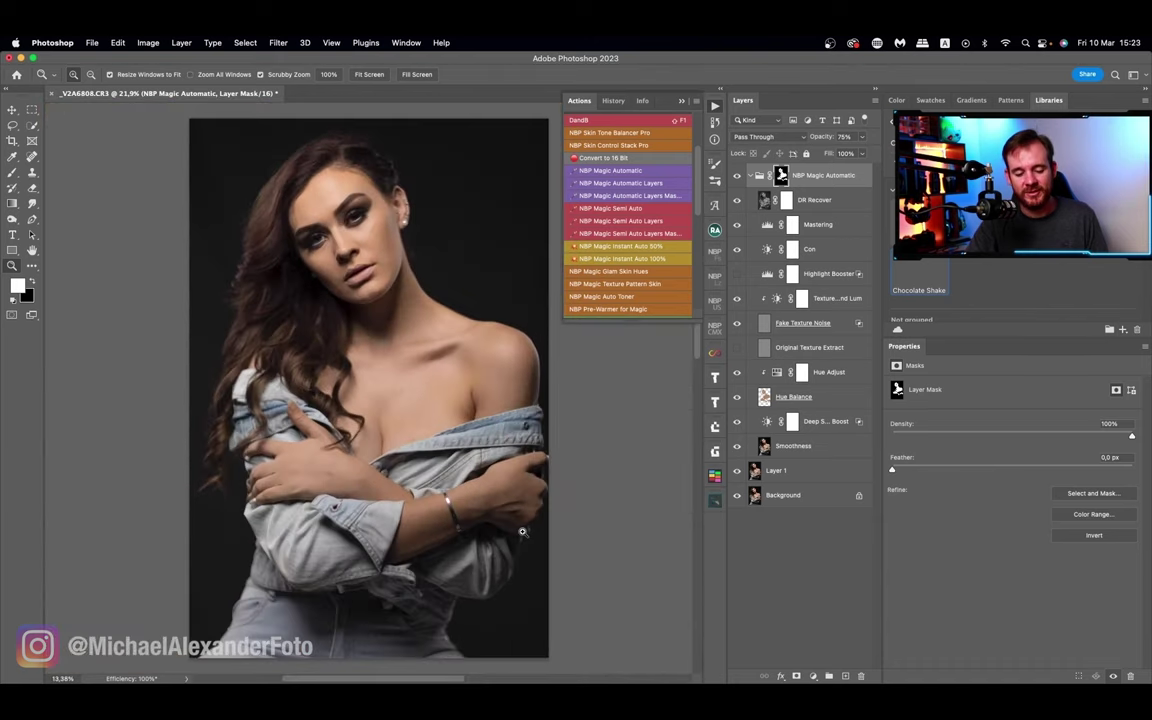
pyautogui.press('b')
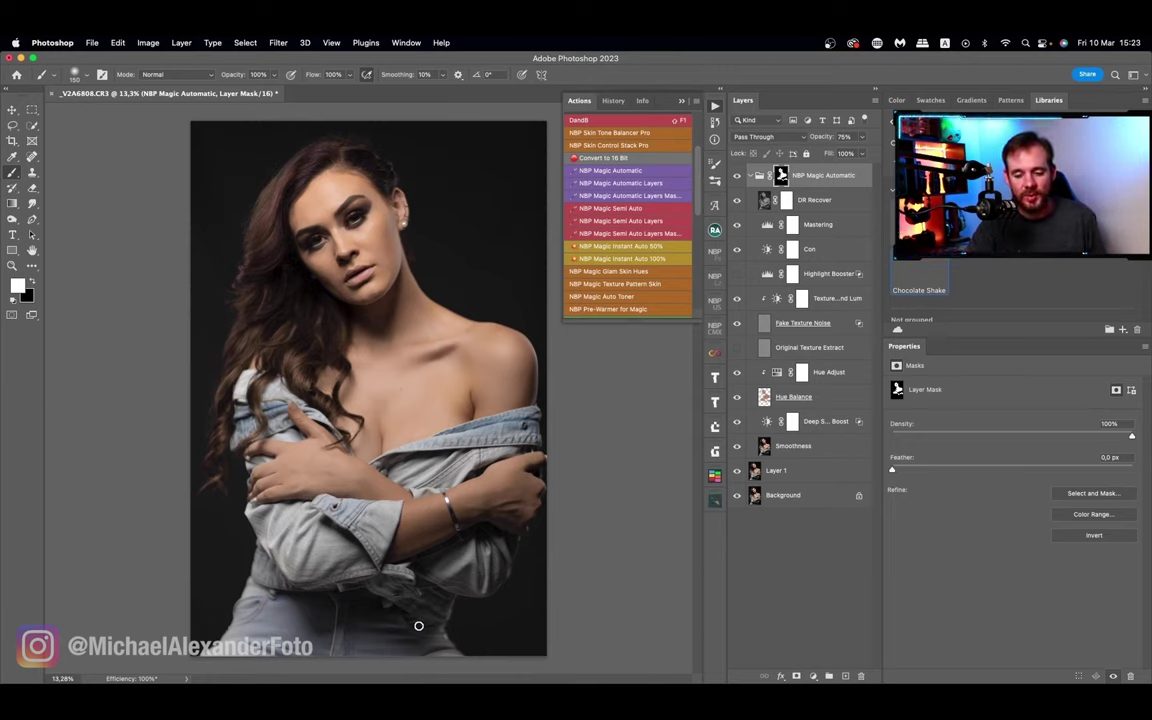
pyautogui.press('z')
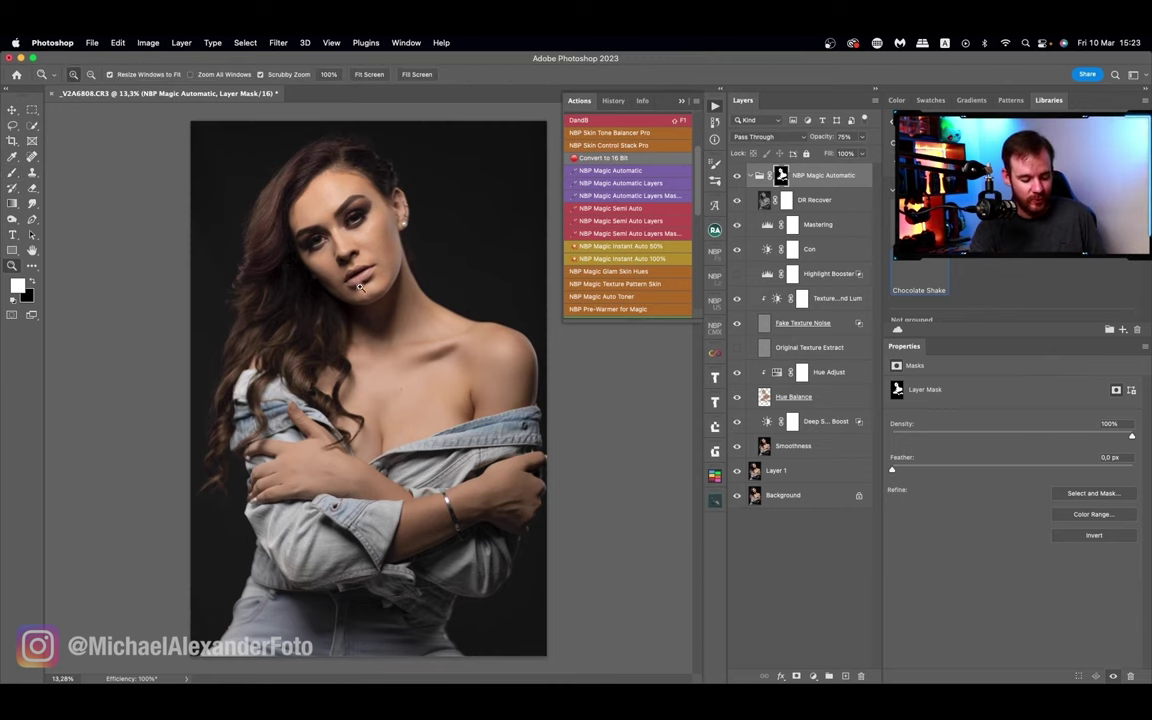
pyautogui.moveTo(296, 248); pyautogui.dragTo(410, 243)
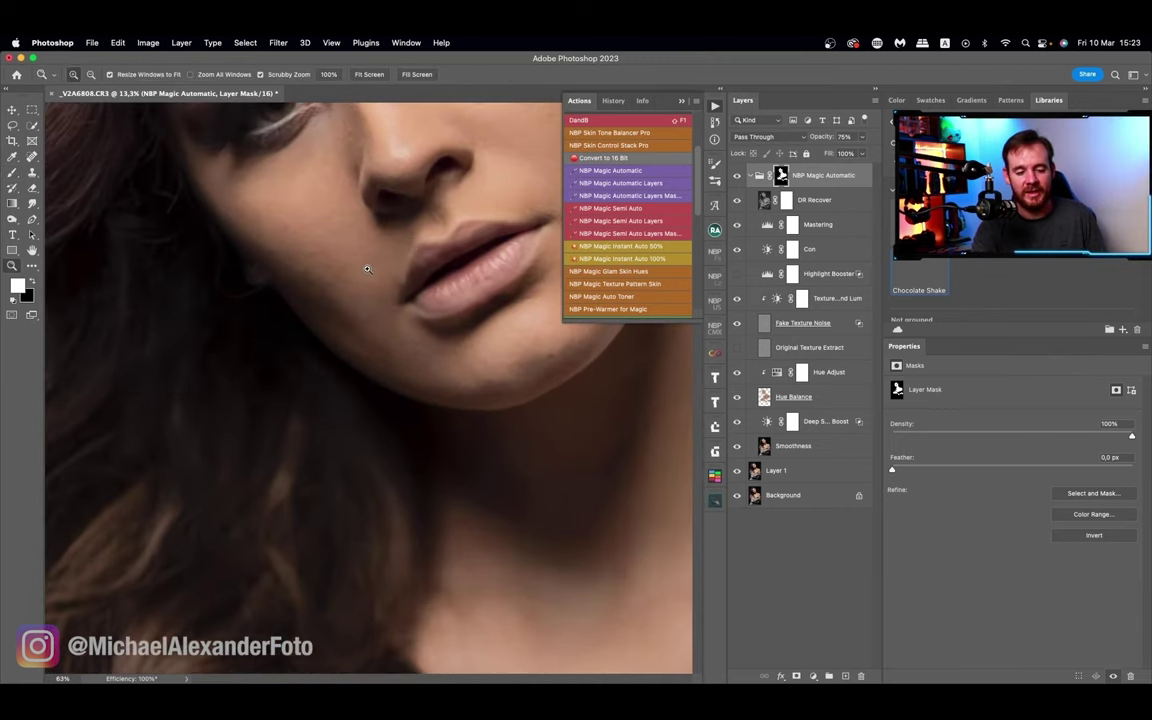
pyautogui.moveTo(326, 303)
pyautogui.mouseDown()
pyautogui.moveTo(250, 305)
pyautogui.moveTo(330, 305)
pyautogui.mouseUp()
pyautogui.press('b')
pyautogui.press('z')
pyautogui.moveTo(395, 205); pyautogui.dragTo(407, 208)
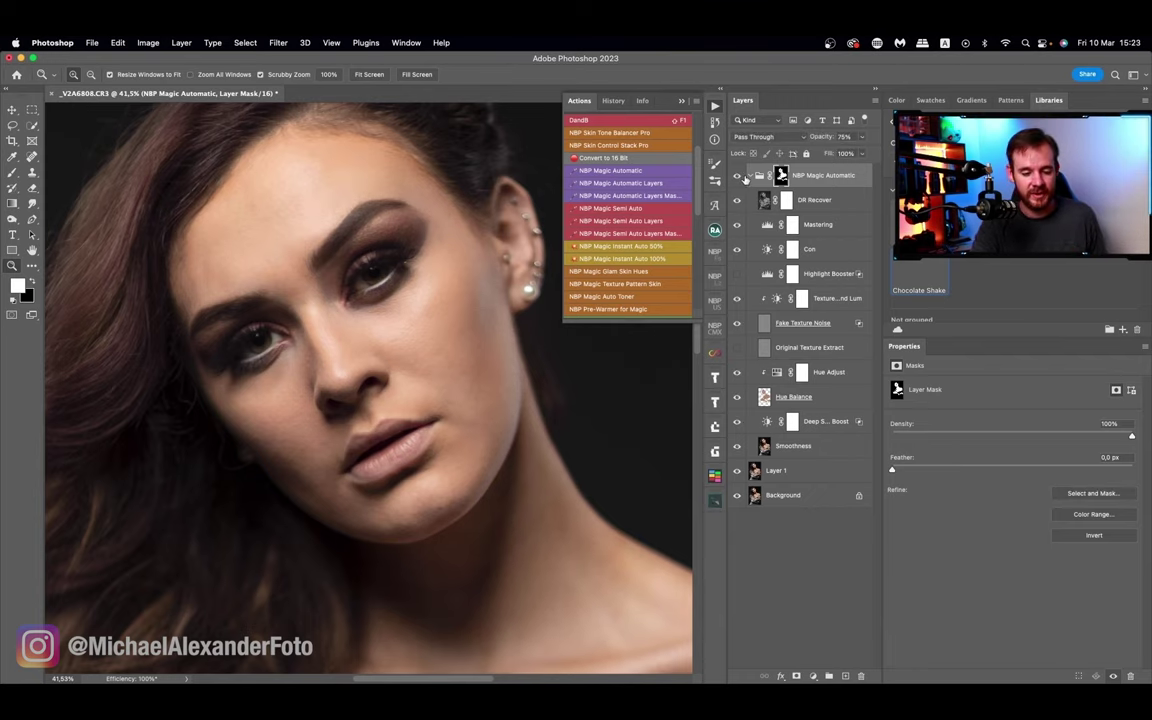
pyautogui.scroll(-5, 560, 483)
pyautogui.hscroll(3, 560, 483)
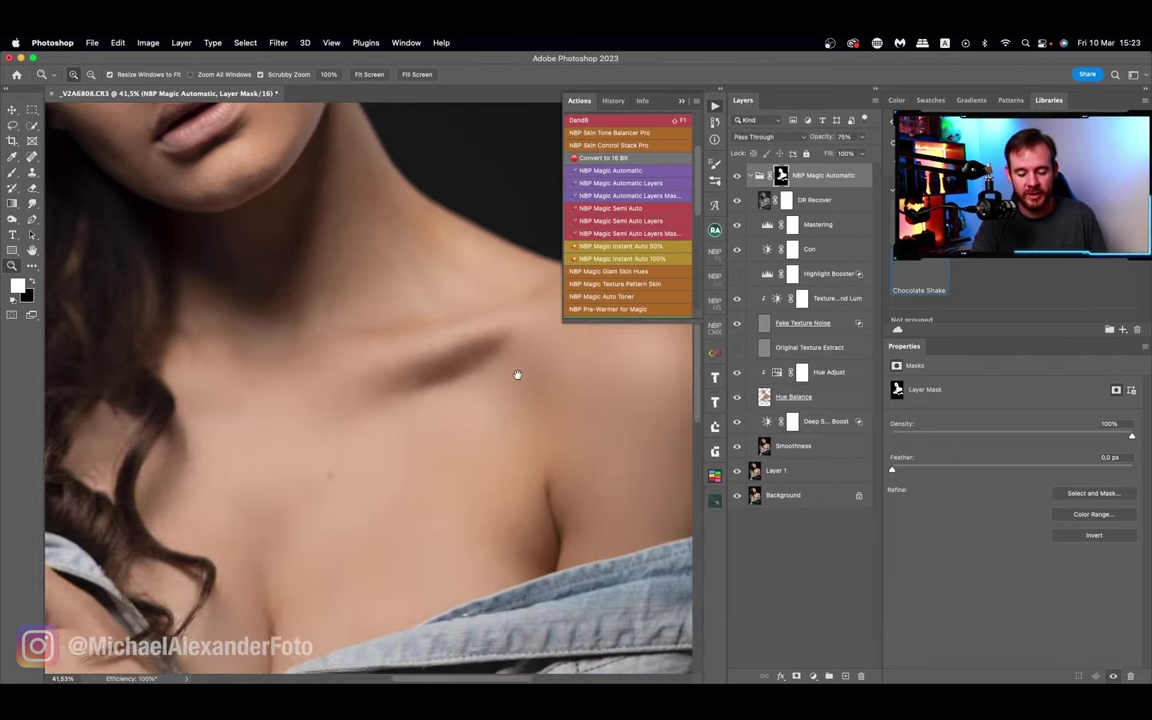
pyautogui.click(737, 175)
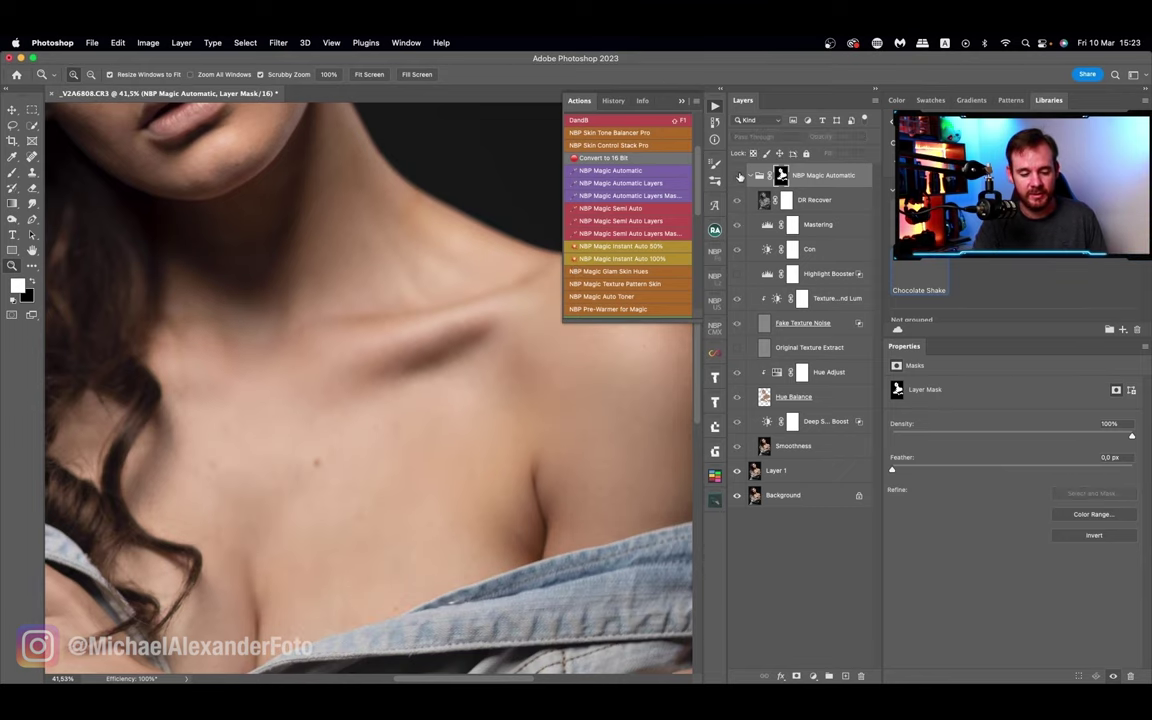
pyautogui.click(737, 176)
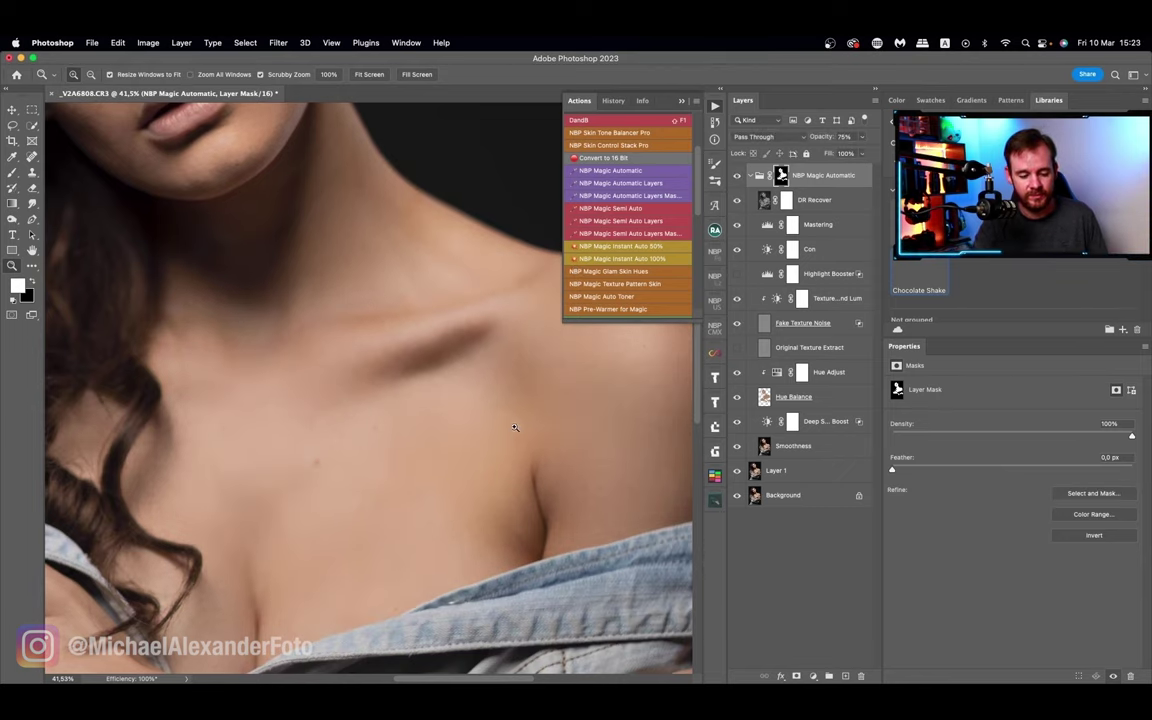
pyautogui.moveTo(523, 437); pyautogui.dragTo(440, 455)
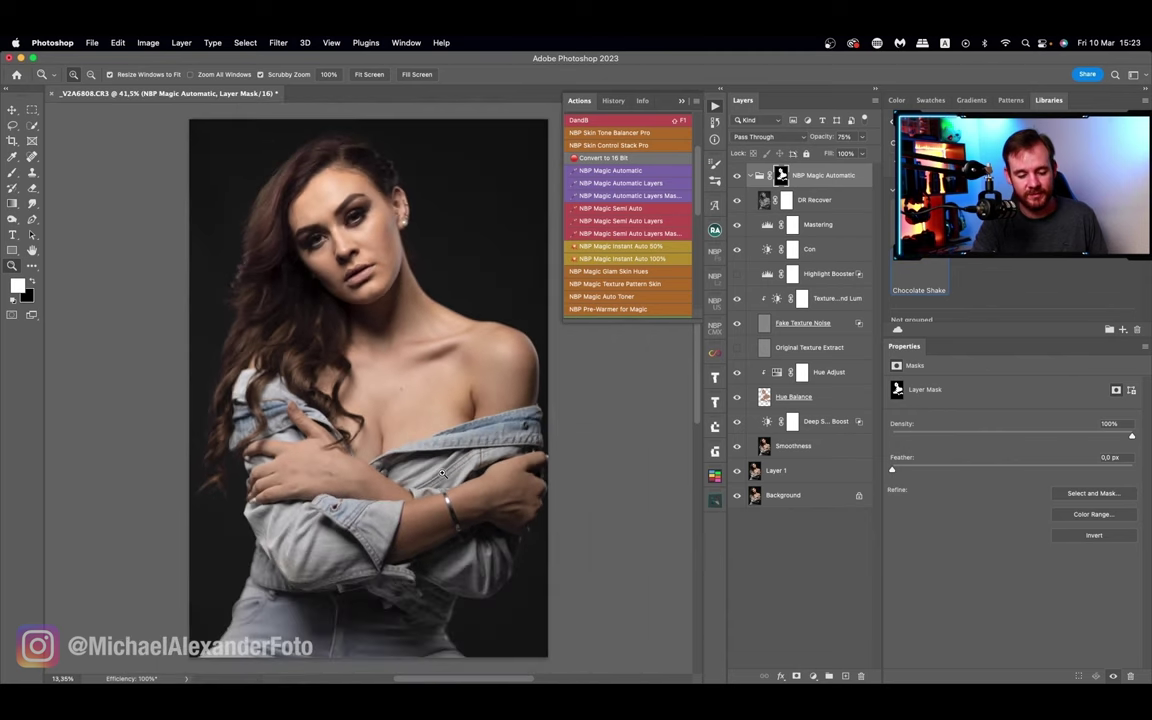
pyautogui.moveTo(323, 472); pyautogui.dragTo(395, 472)
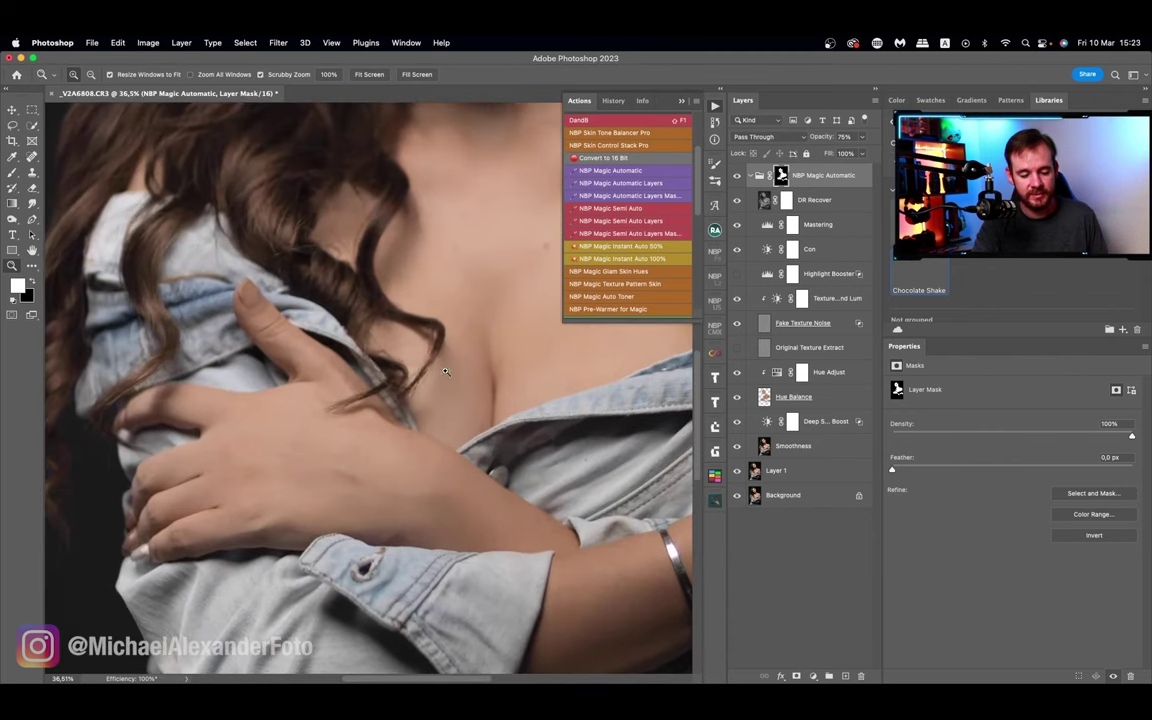
pyautogui.click(740, 177)
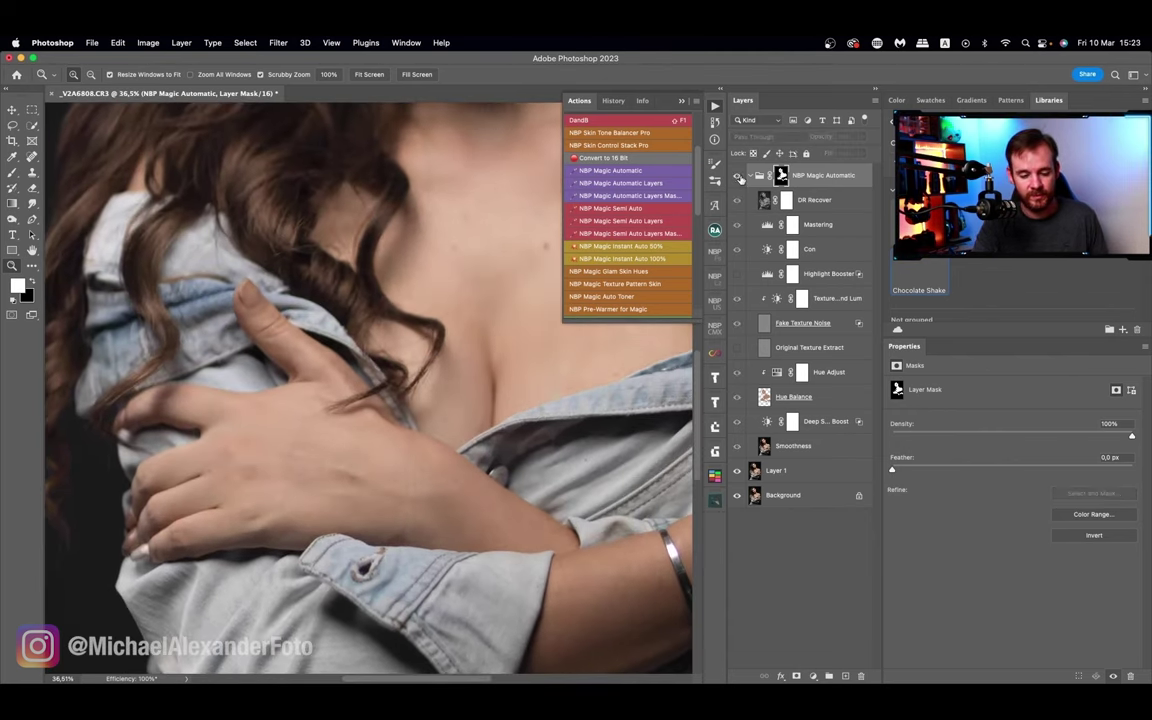
pyautogui.click(740, 177)
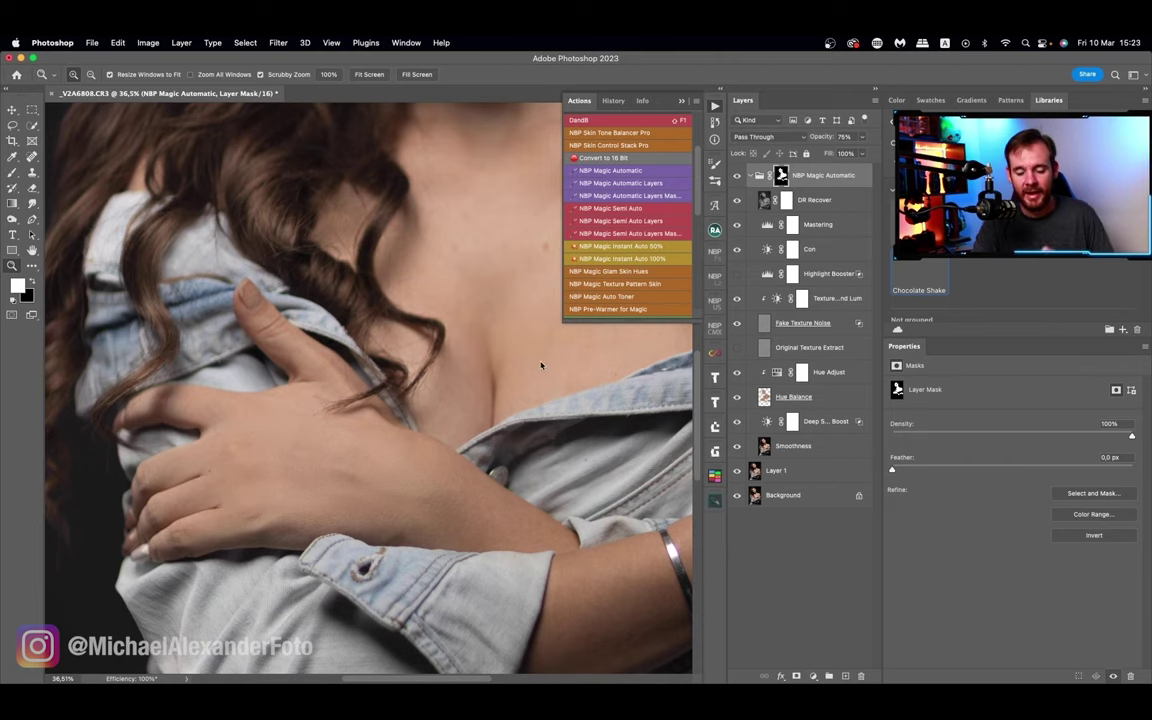
pyautogui.moveTo(560, 392); pyautogui.dragTo(498, 382)
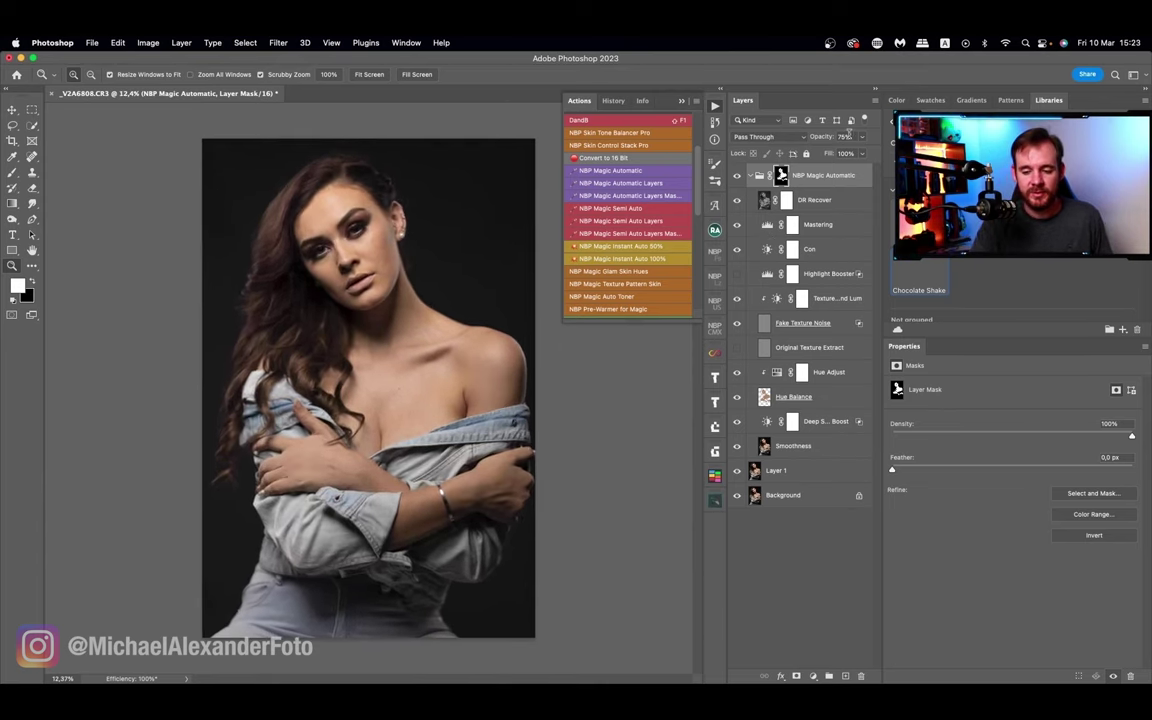
pyautogui.click(862, 136)
pyautogui.moveTo(845, 152); pyautogui.dragTo(838, 157)
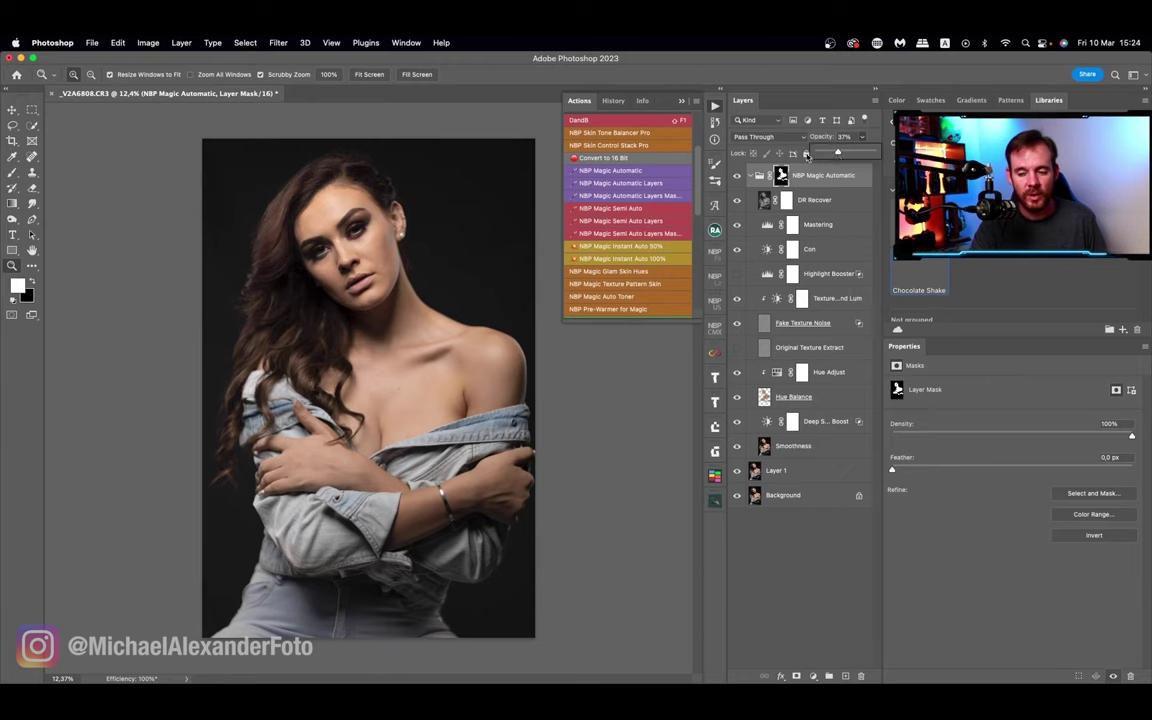
pyautogui.press('Escape')
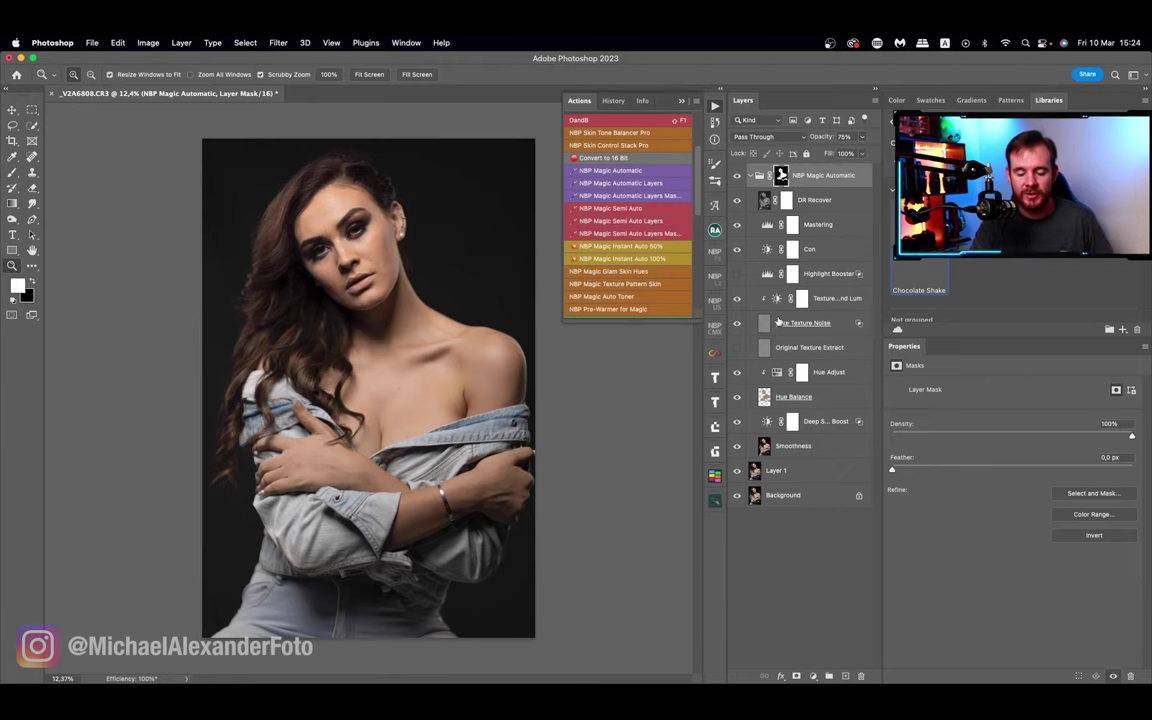
pyautogui.scroll(5, 340, 212)
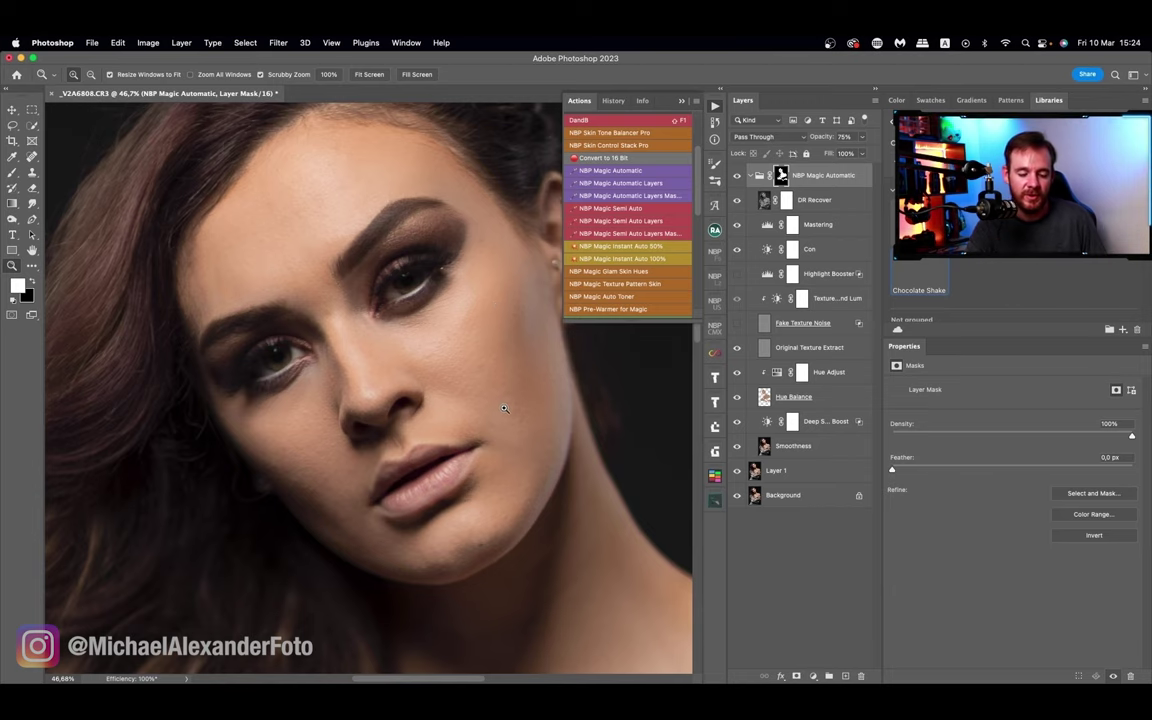
pyautogui.scroll(-5, 454, 365)
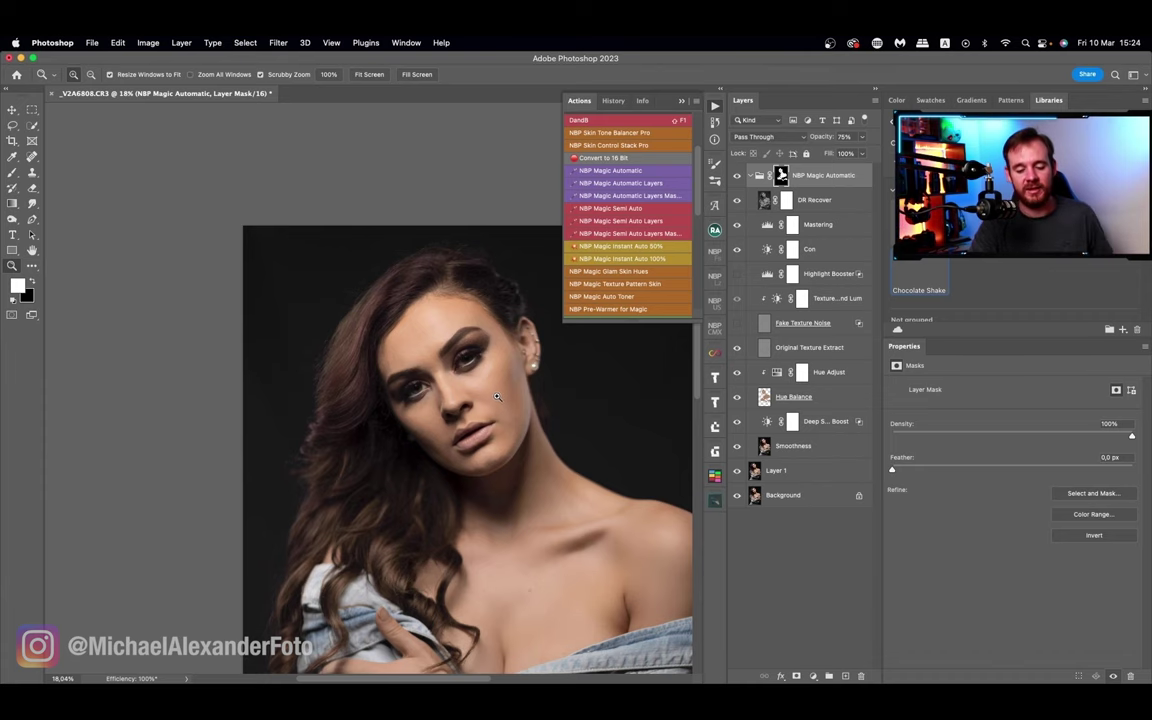
pyautogui.scroll(-2, 497, 397)
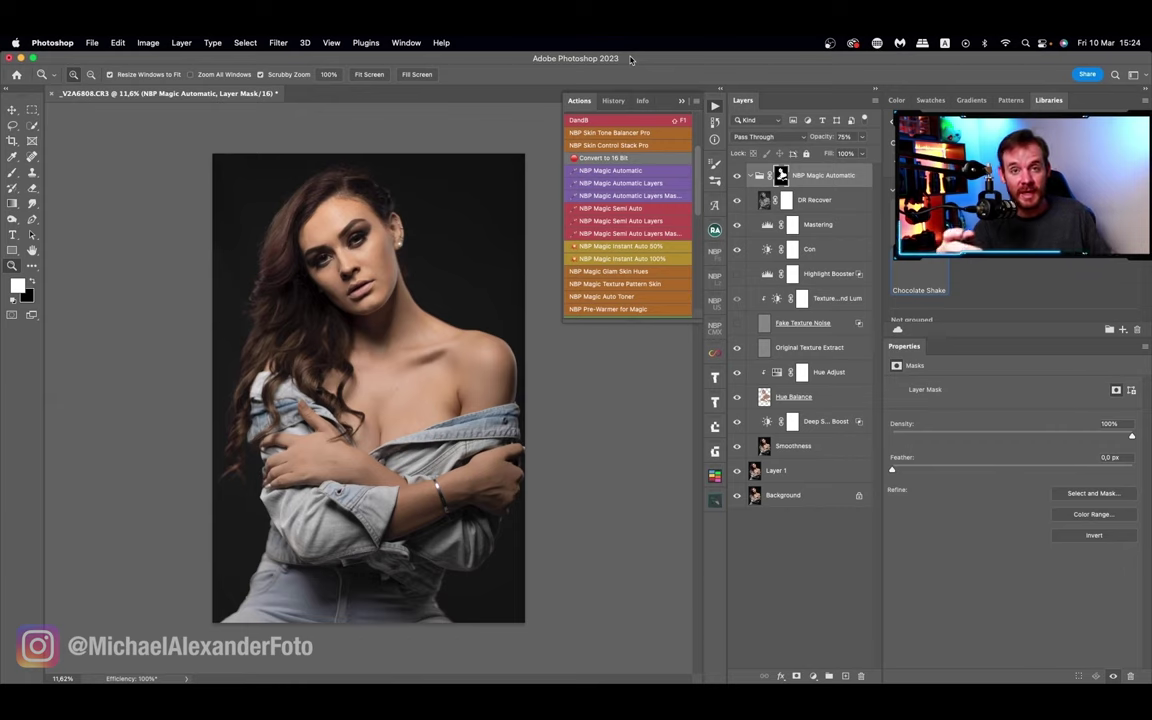
pyautogui.scroll(-5, 700, 201)
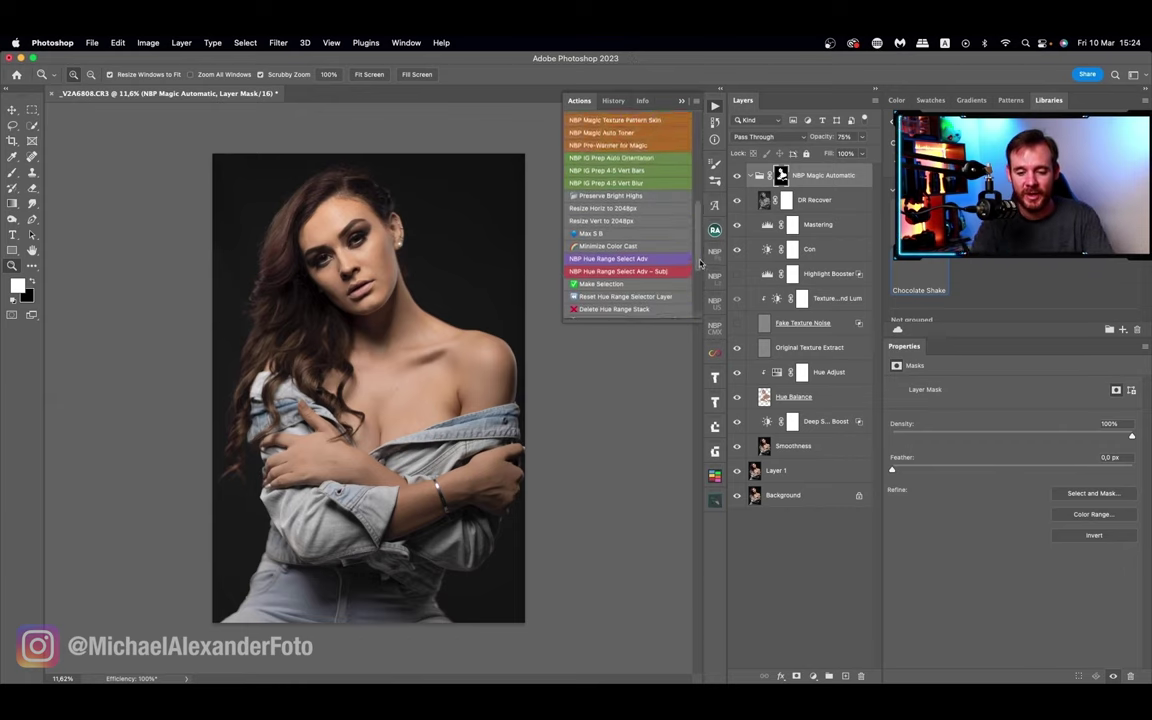
# Collapse NBP Magic Automatic, run NBP Magic Glam Skin Hues, and select its Glam Toning Grad gradient map
pyautogui.scroll(2, 692, 180)
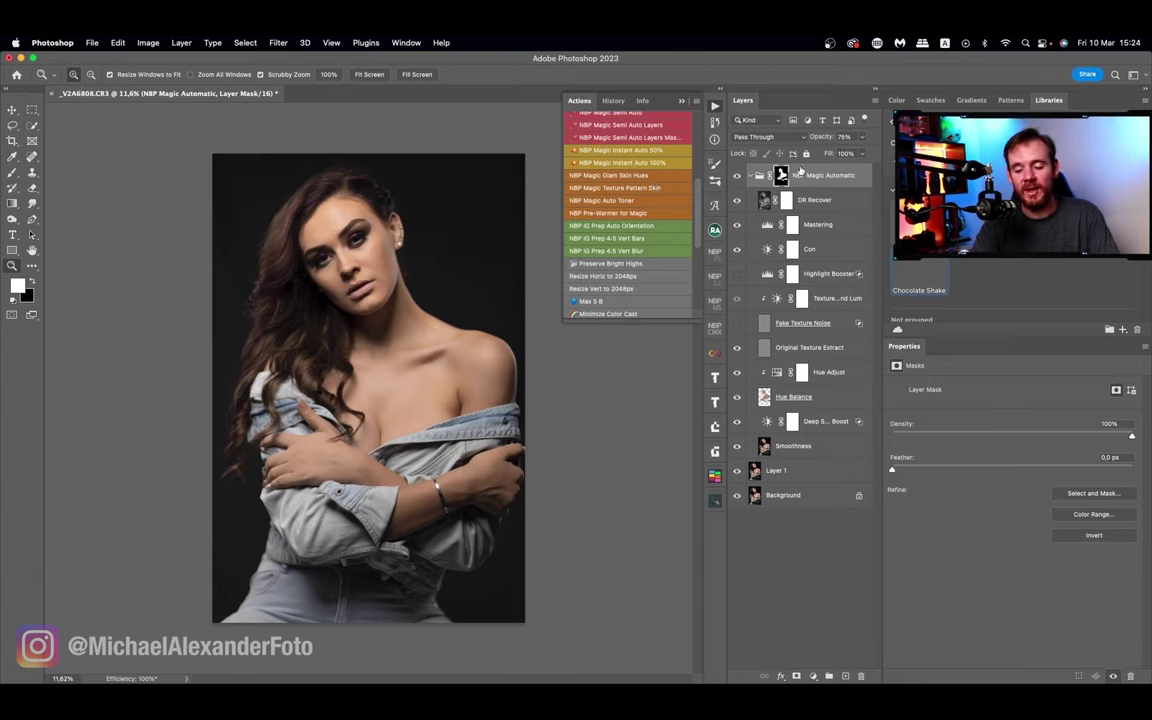
pyautogui.click(752, 176)
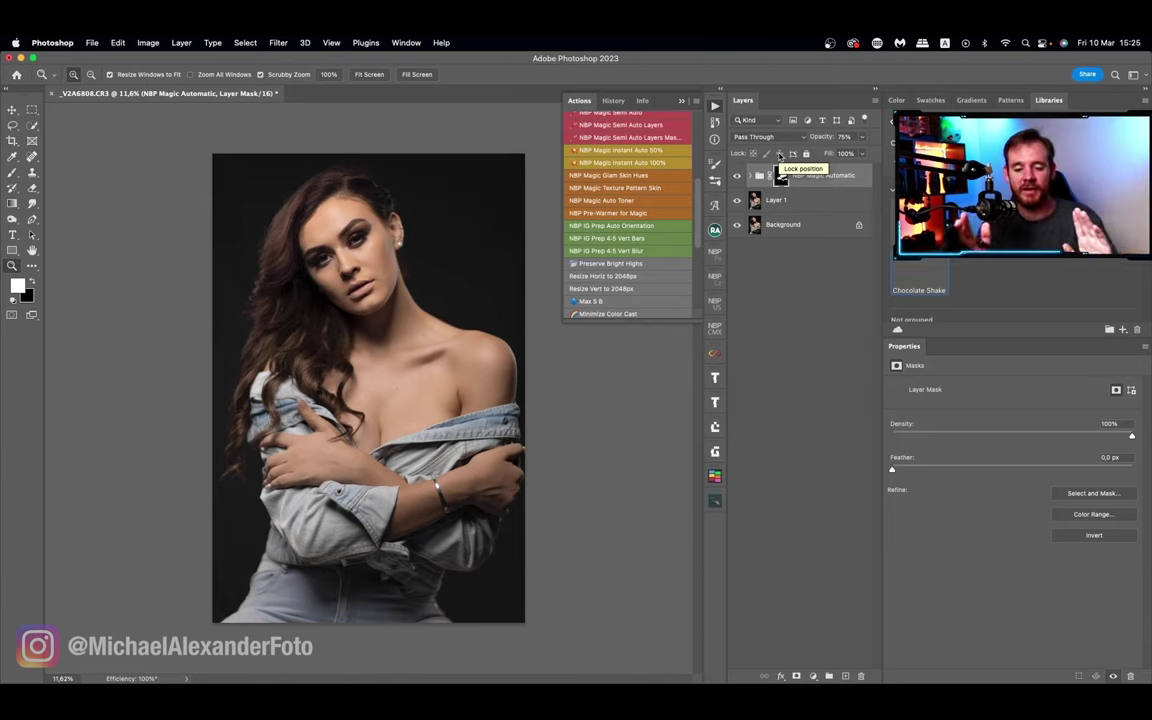
pyautogui.click(667, 160)
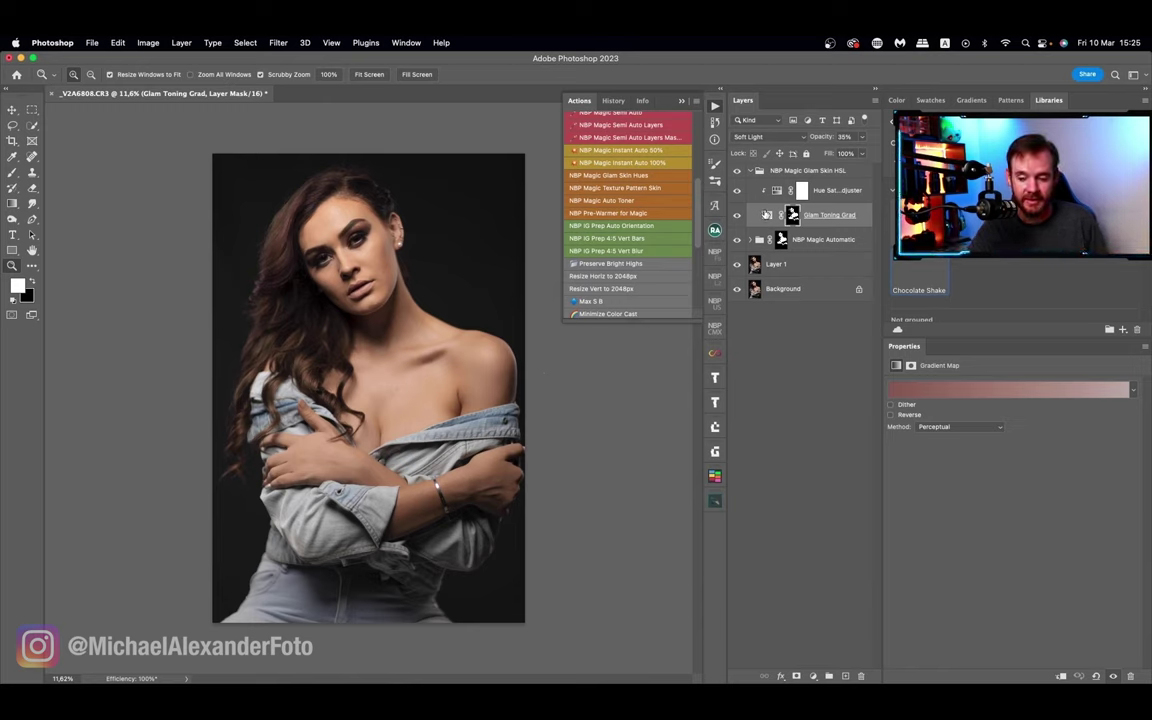
pyautogui.click(766, 214)
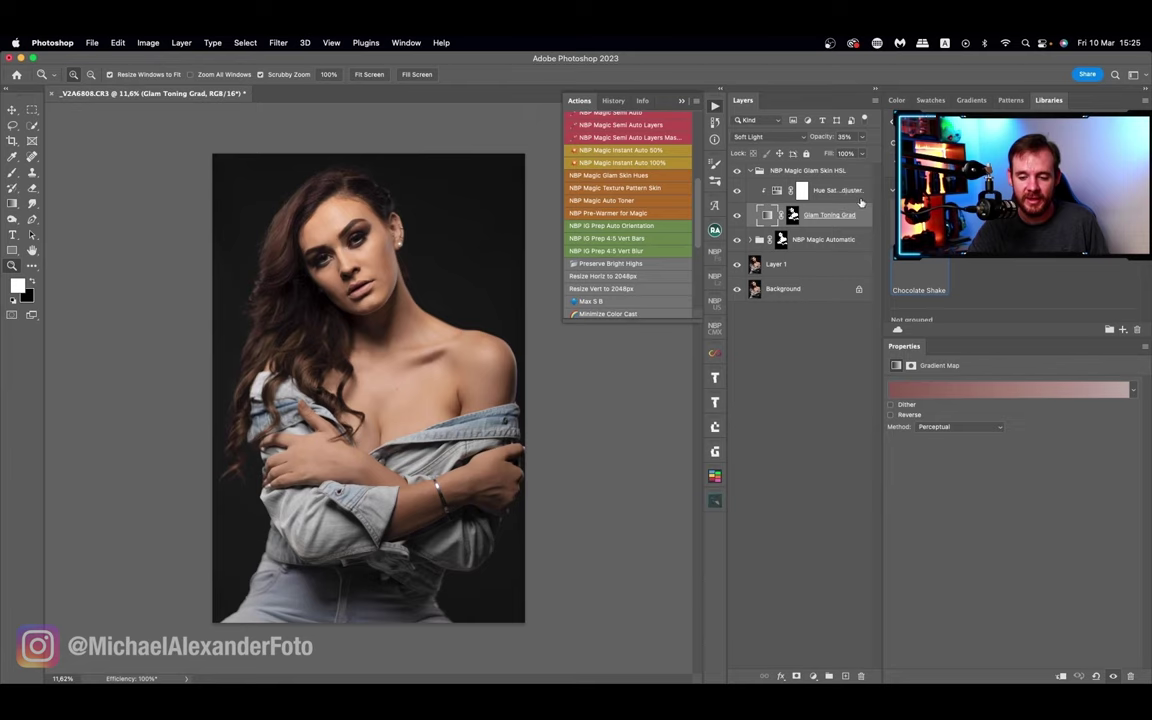
# Try NBP Glam Skin Toning presets and settle on Stoned Immaculate for the Glam Toning Grad
pyautogui.click(966, 392)
pyautogui.moveTo(1002, 74); pyautogui.dragTo(732, 106)
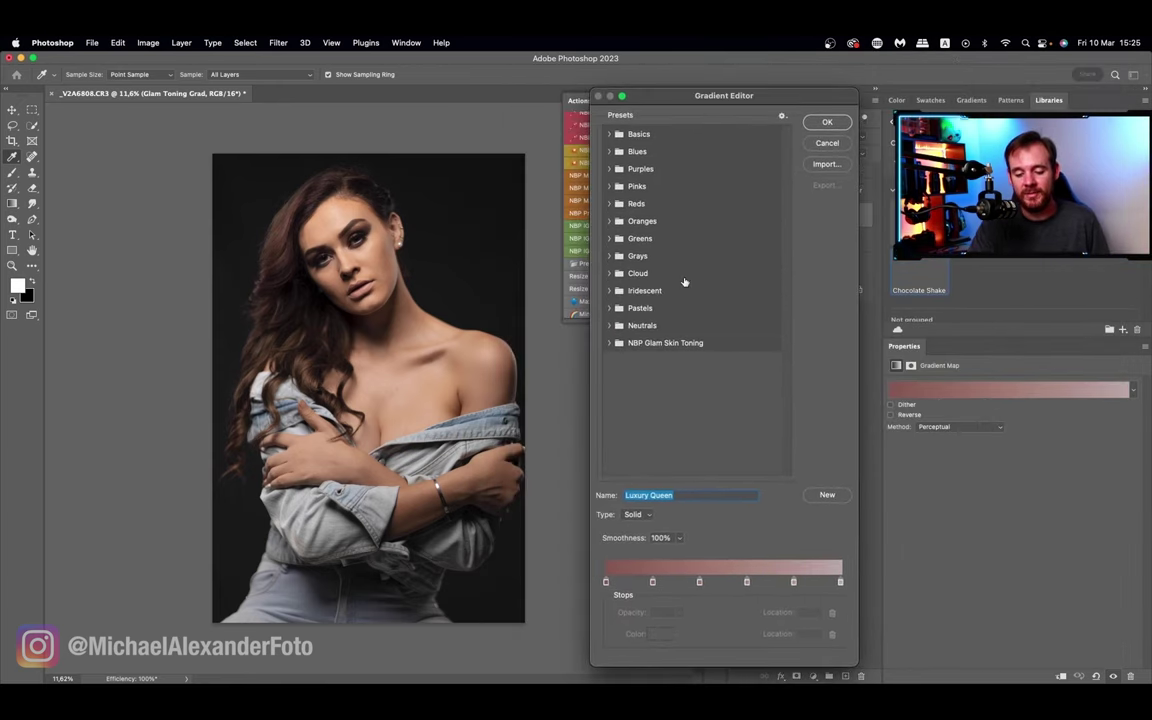
pyautogui.click(609, 343)
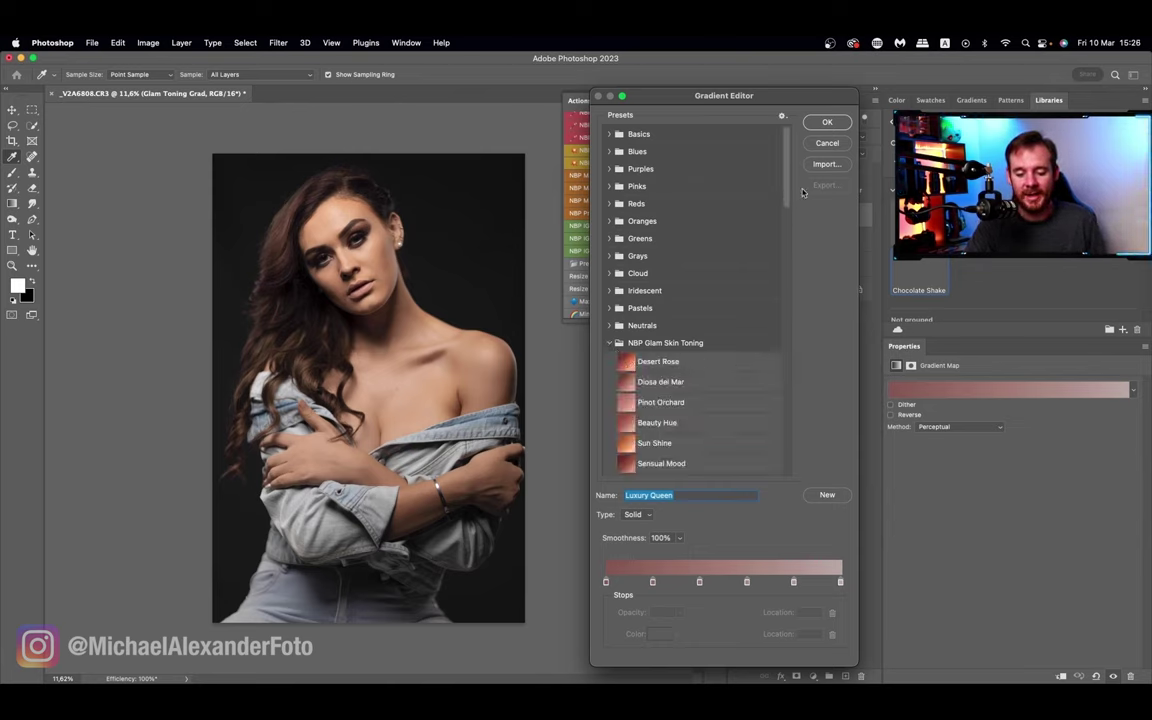
pyautogui.scroll(-5, 790, 248)
pyautogui.moveTo(790, 248); pyautogui.dragTo(782, 488)
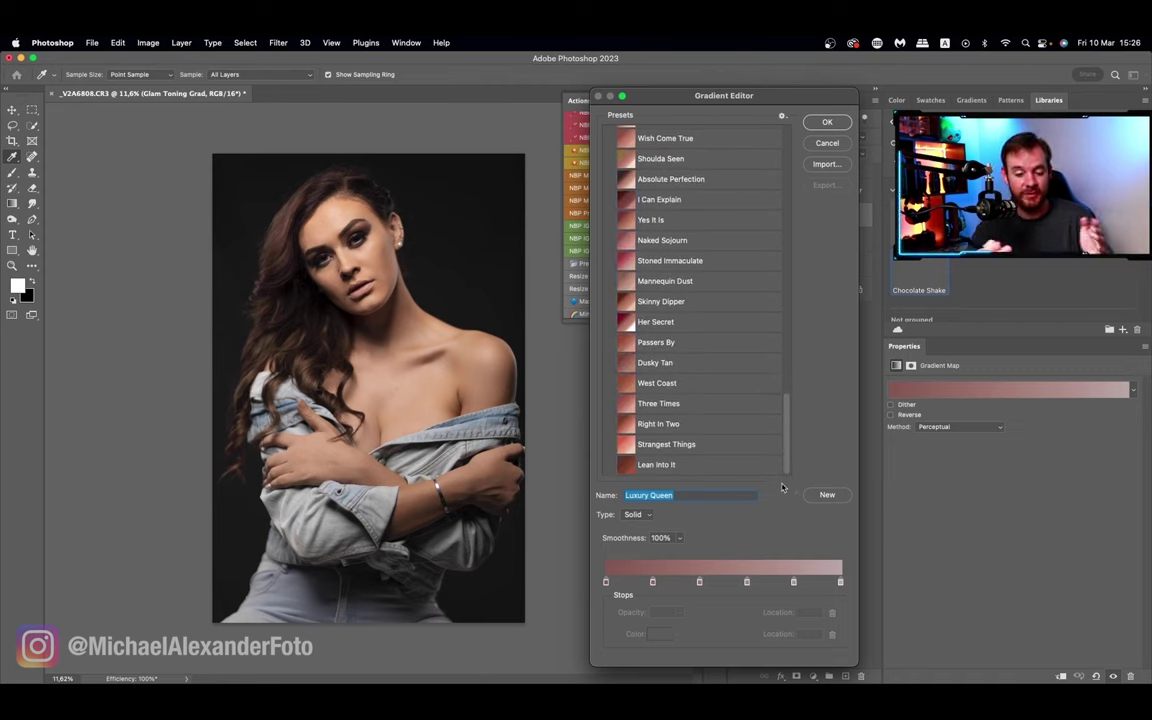
pyautogui.click(706, 464)
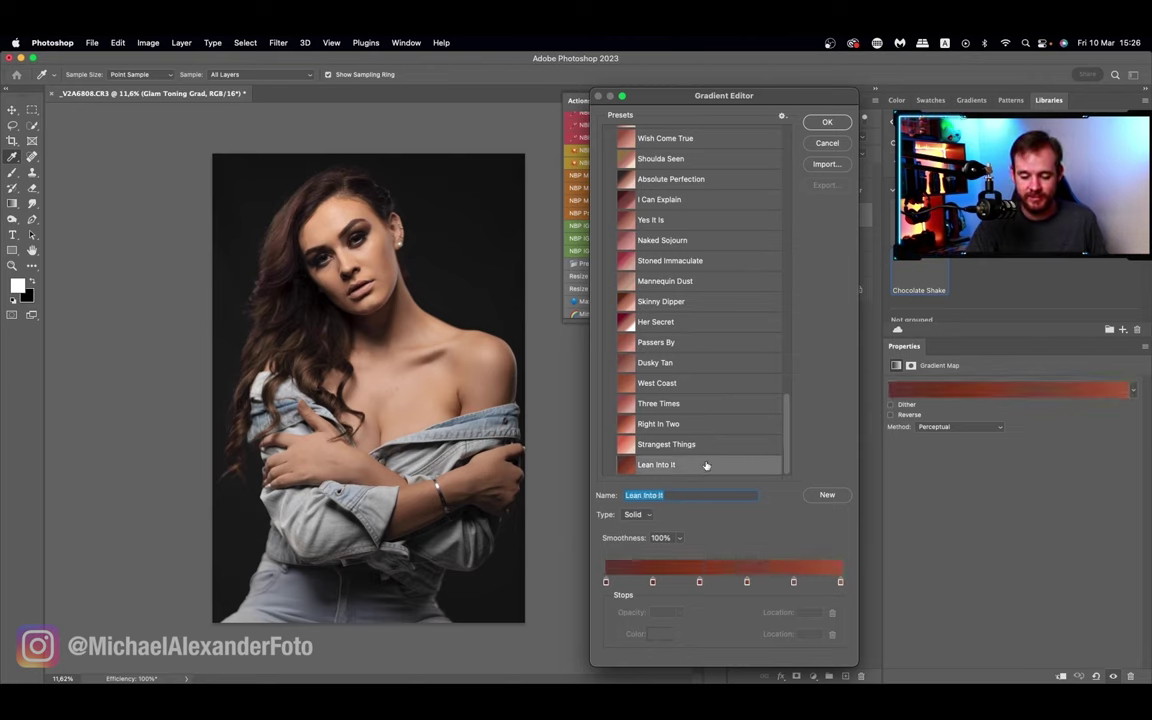
pyautogui.click(688, 322)
pyautogui.click(678, 264)
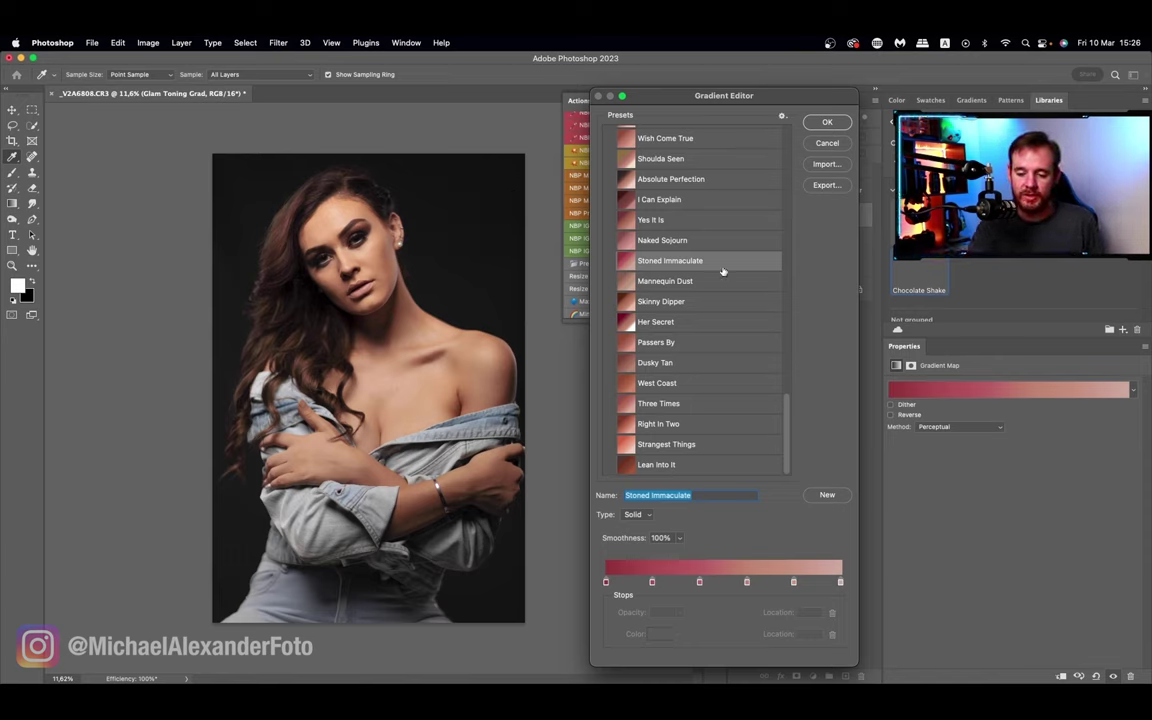
pyautogui.click(827, 121)
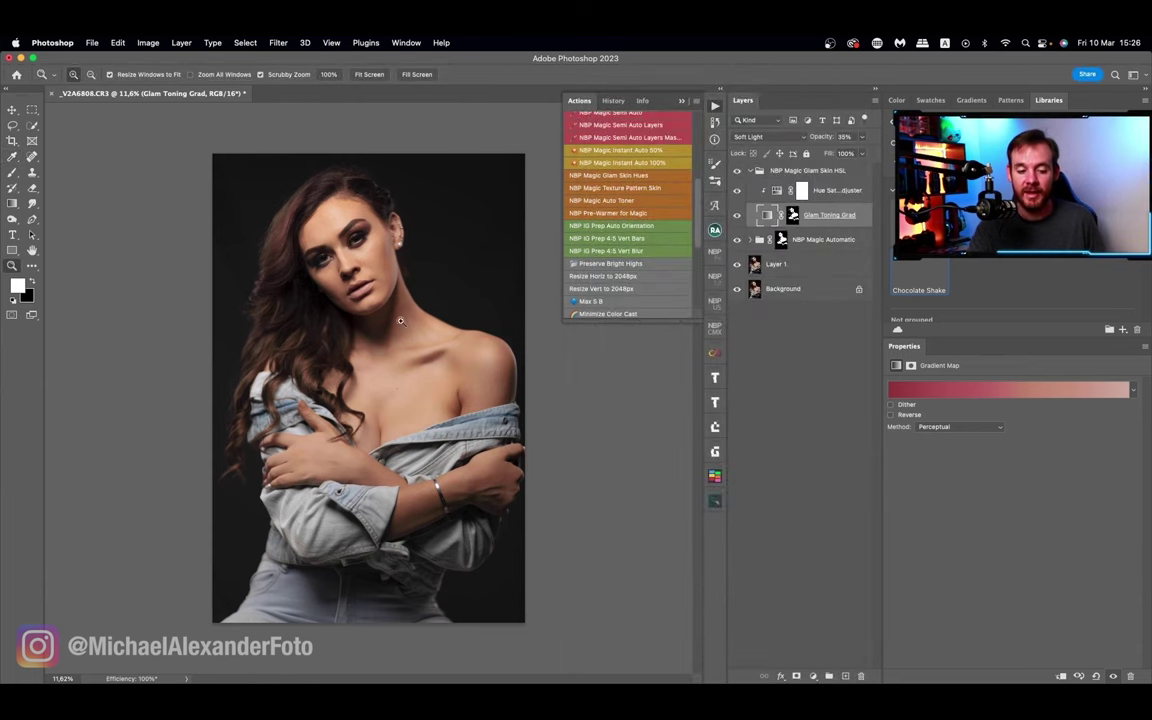
# Display the Glam Toning Grad mask with a 400 px brush, undoing a stray white stroke
pyautogui.click(792, 217)
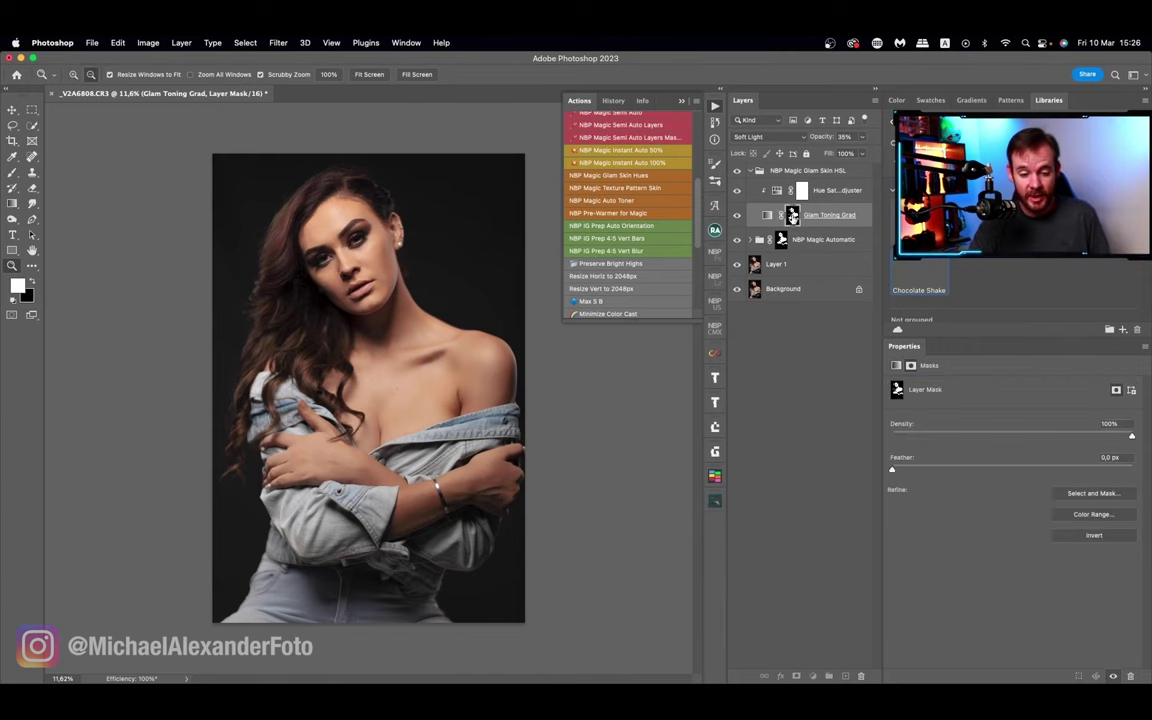
pyautogui.keyDown('alt'); pyautogui.click(789, 218); pyautogui.keyUp('alt')
pyautogui.press('b')
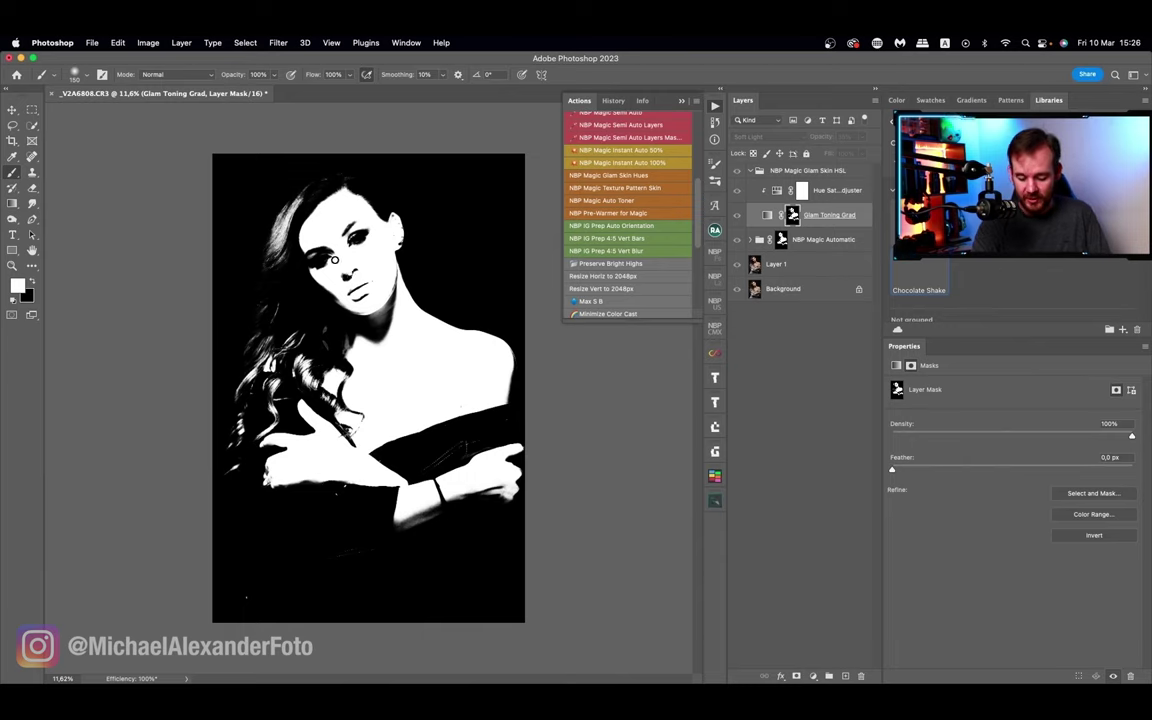
pyautogui.press(']')
pyautogui.press(']')
pyautogui.press(']')
pyautogui.press(']')
pyautogui.press(']')
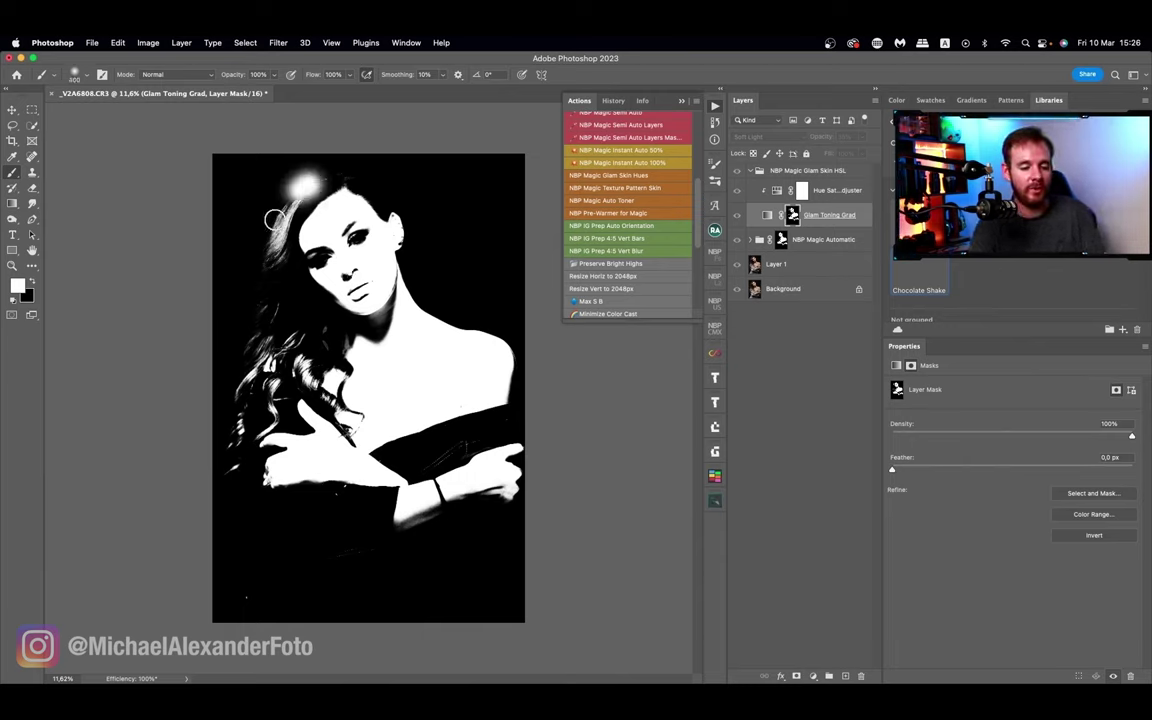
pyautogui.moveTo(300, 175); pyautogui.dragTo(265, 235)
pyautogui.press('super+z')
# Paint black over the upper-left hair strands with a 200 px brush, then return to the photo
pyautogui.press('x')
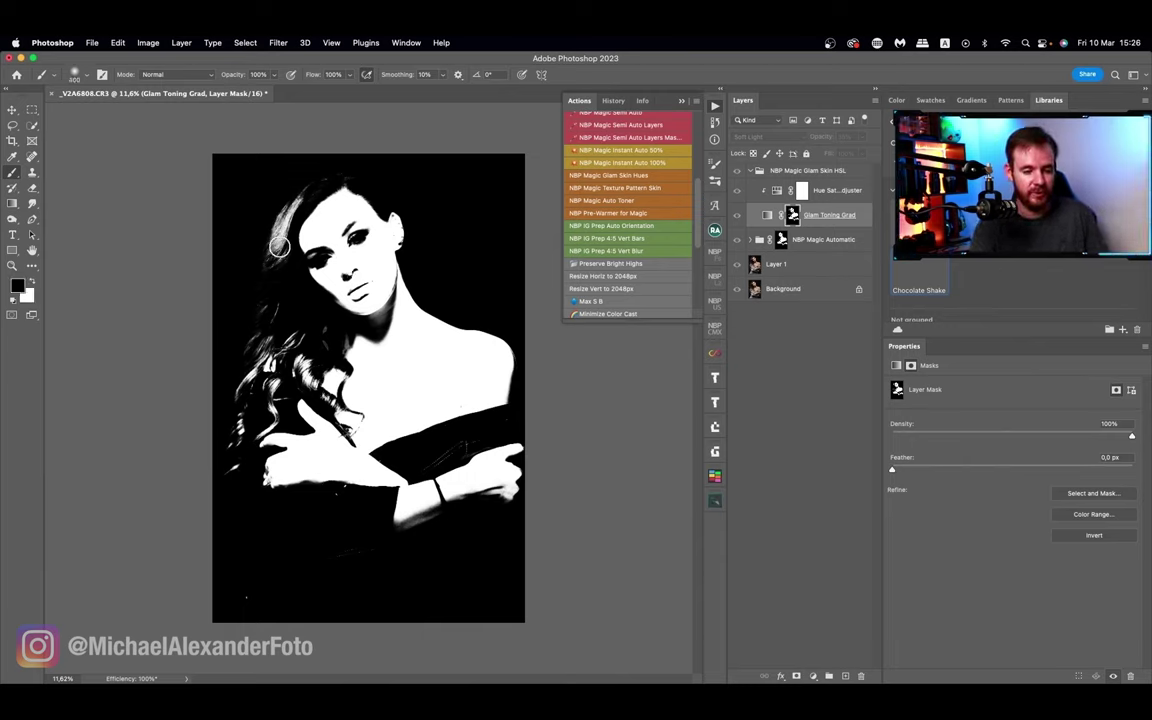
pyautogui.moveTo(270, 238)
pyautogui.mouseDown()
pyautogui.moveTo(289, 207)
pyautogui.moveTo(266, 302)
pyautogui.moveTo(311, 378)
pyautogui.moveTo(283, 320)
pyautogui.moveTo(261, 320)
pyautogui.moveTo(227, 468)
pyautogui.moveTo(262, 341)
pyautogui.moveTo(276, 353)
pyautogui.moveTo(284, 306)
pyautogui.mouseUp()
pyautogui.press('[')
pyautogui.press('[')
pyautogui.press('[')
pyautogui.press('[')
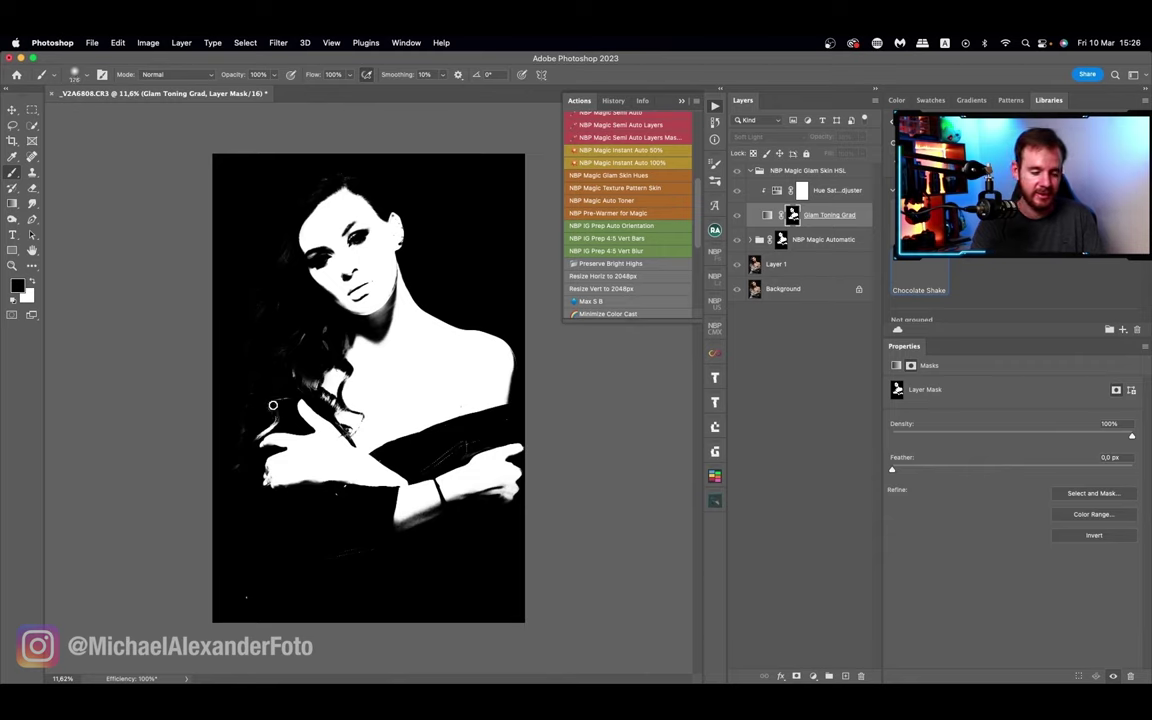
pyautogui.press(']')
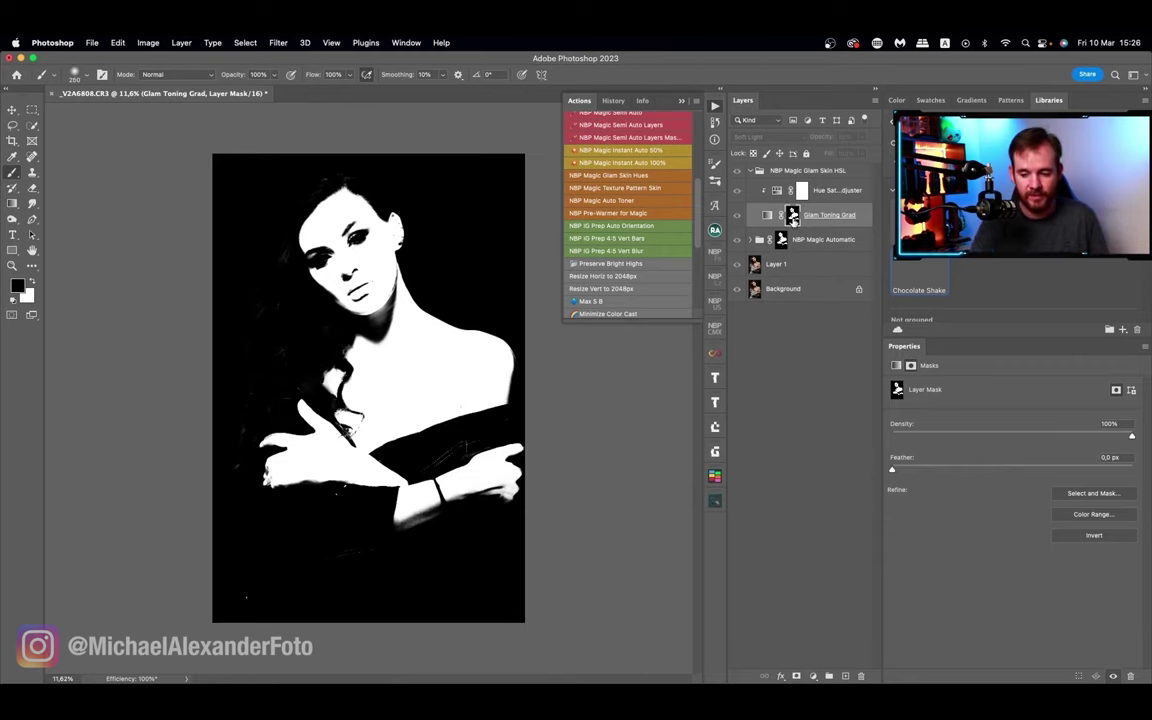
pyautogui.keyDown('alt'); pyautogui.click(793, 216); pyautogui.keyUp('alt')
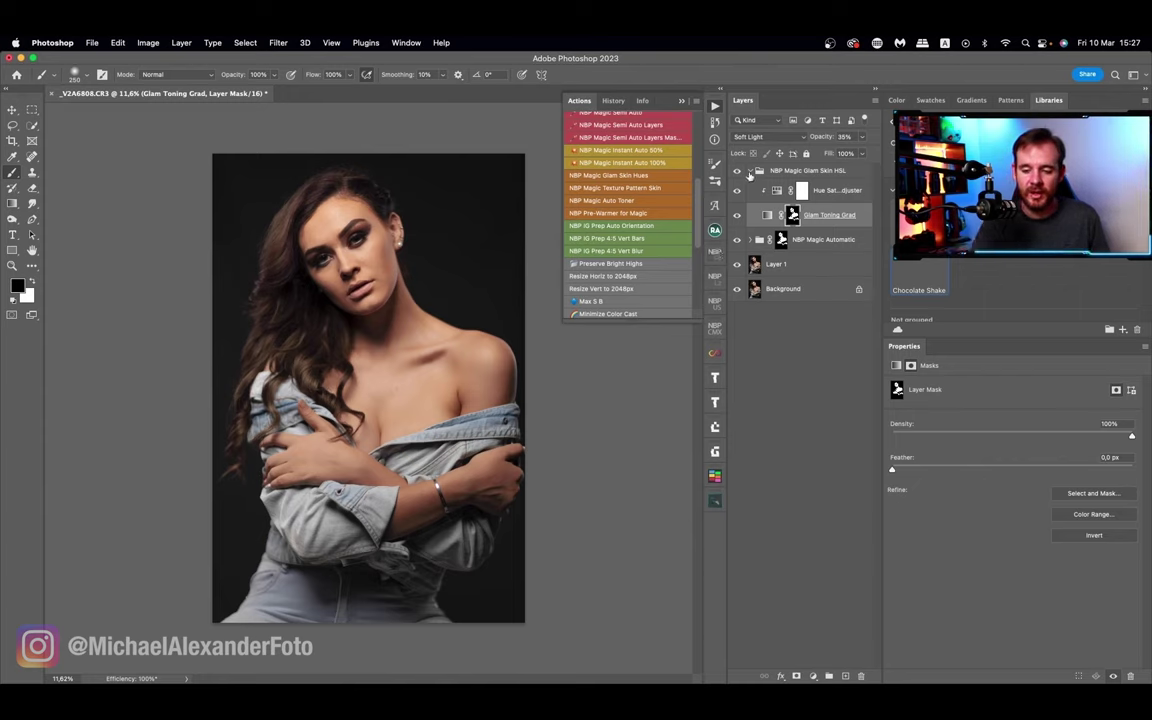
pyautogui.click(759, 170)
# Set the NBP Magic Glam Skin HSL group to 80% opacity and fit the image on screen
pyautogui.click(862, 138)
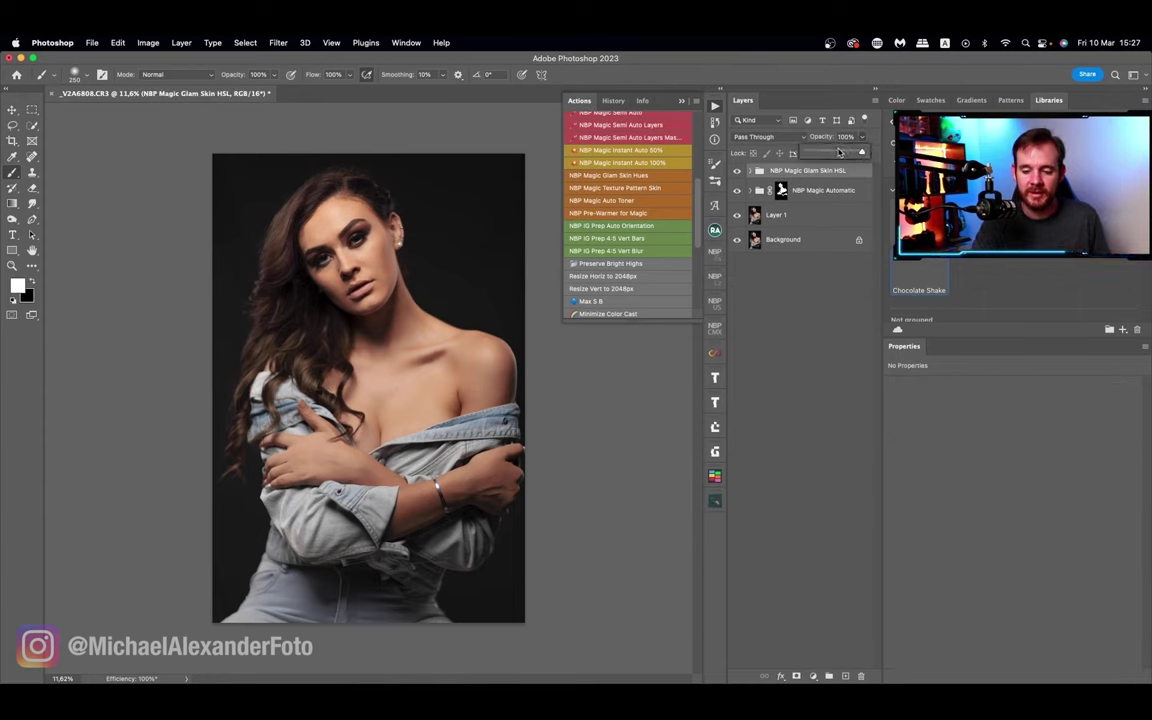
pyautogui.moveTo(866, 153)
pyautogui.mouseDown()
pyautogui.moveTo(835, 153)
pyautogui.moveTo(851, 155)
pyautogui.mouseUp()
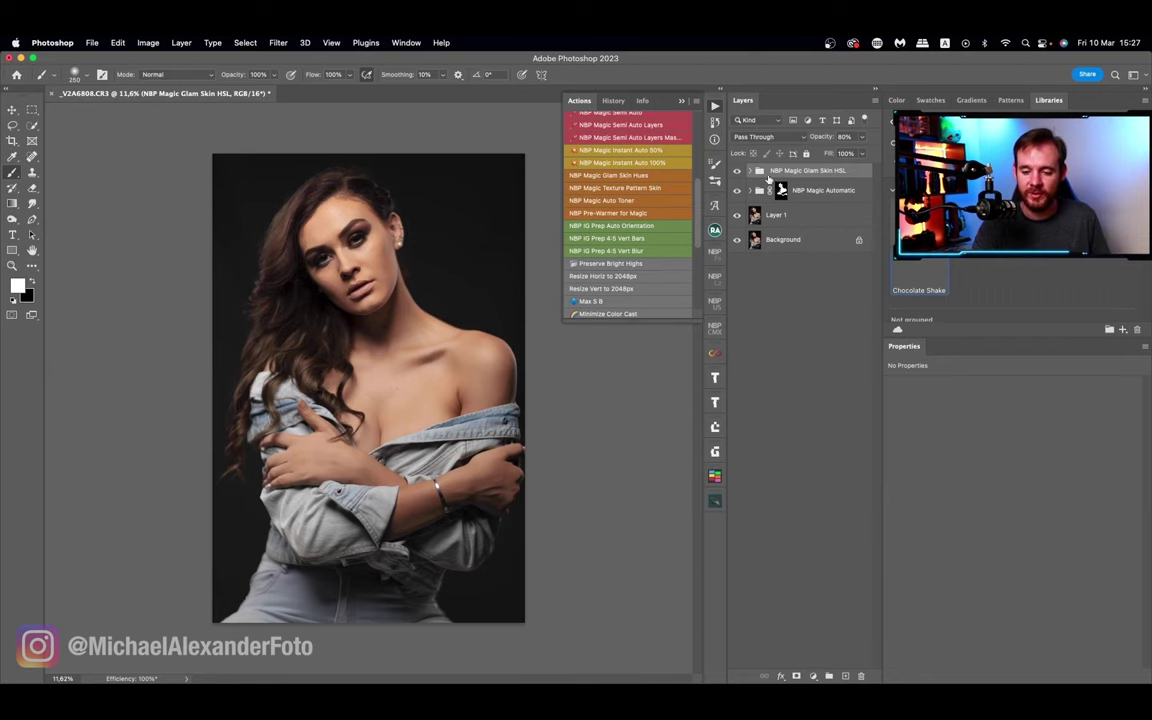
pyautogui.click(714, 106)
pyautogui.press('z')
pyautogui.hotkey('ctrl', '0')
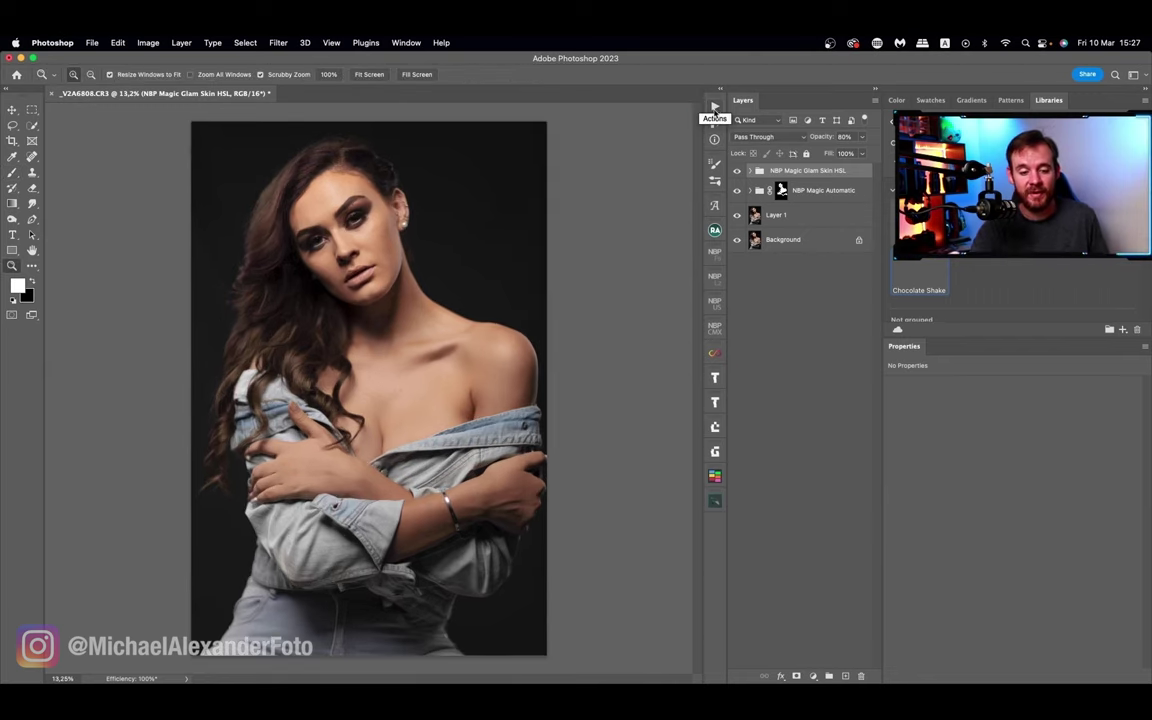
pyautogui.click(714, 106)
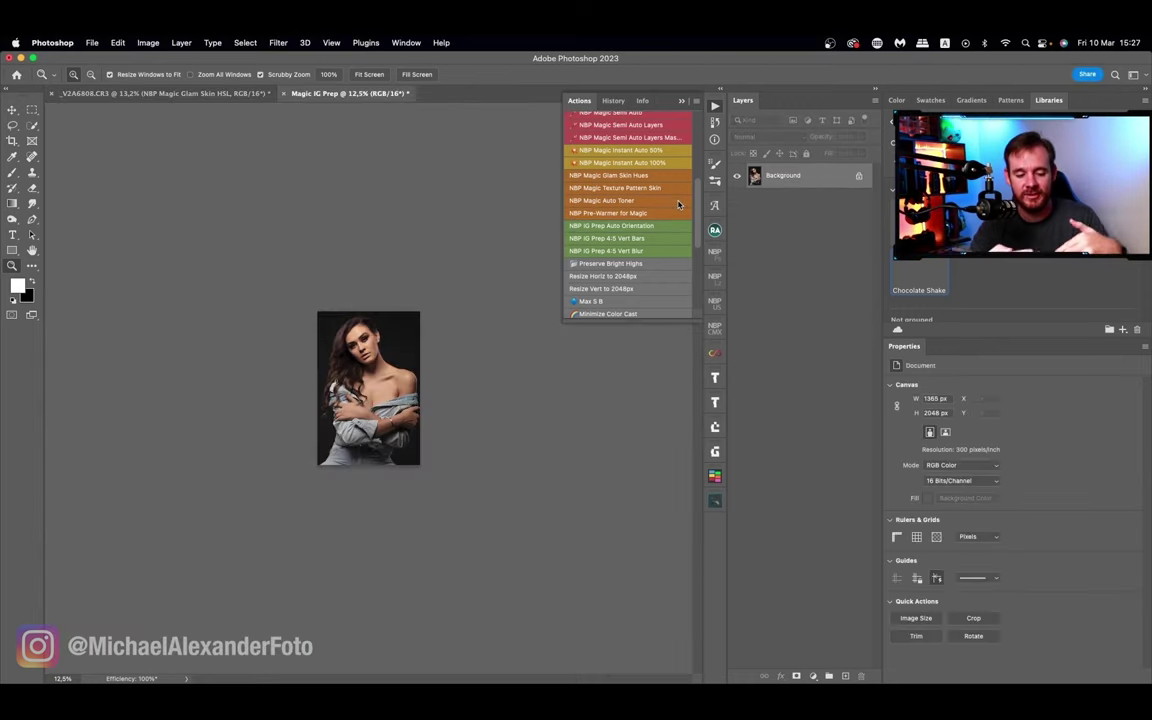
# Scrubby-zoom into the flattened 1365 × 2048 px Magic IG Prep copy
pyautogui.moveTo(424, 409); pyautogui.dragTo(508, 336)
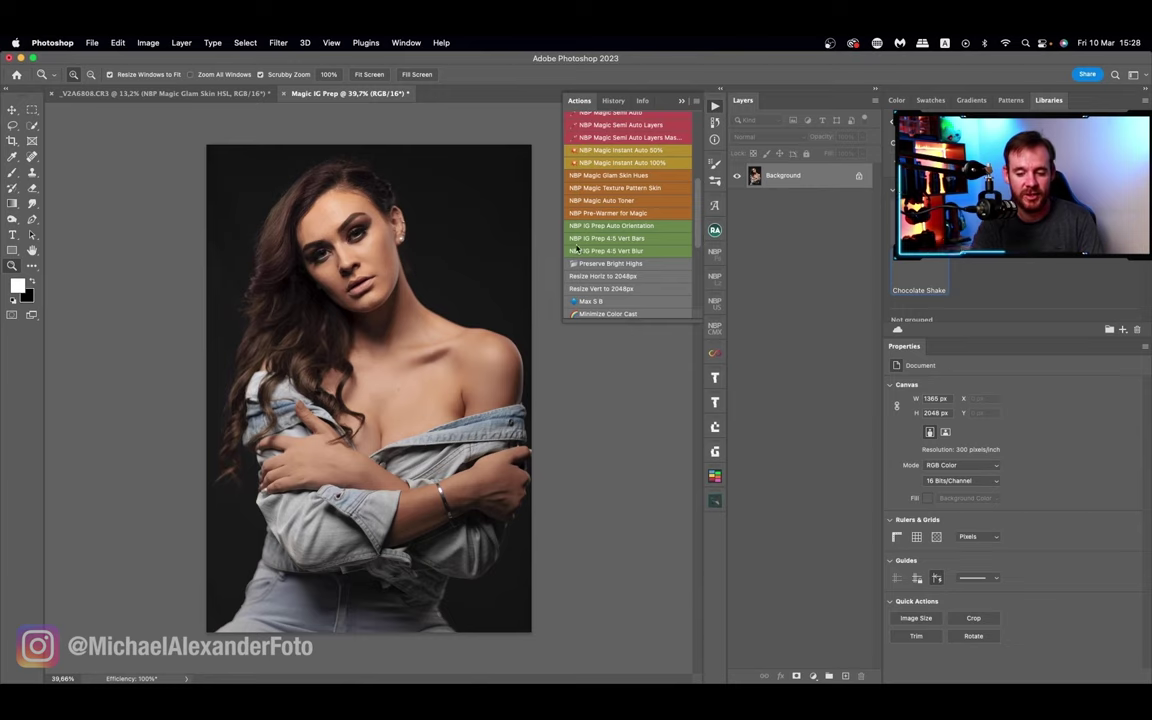
# Run NBP IG Prep 4:5 Vert Bars to pad the portrait to 1638 × 2048 px with black bars
pyautogui.click(648, 240)
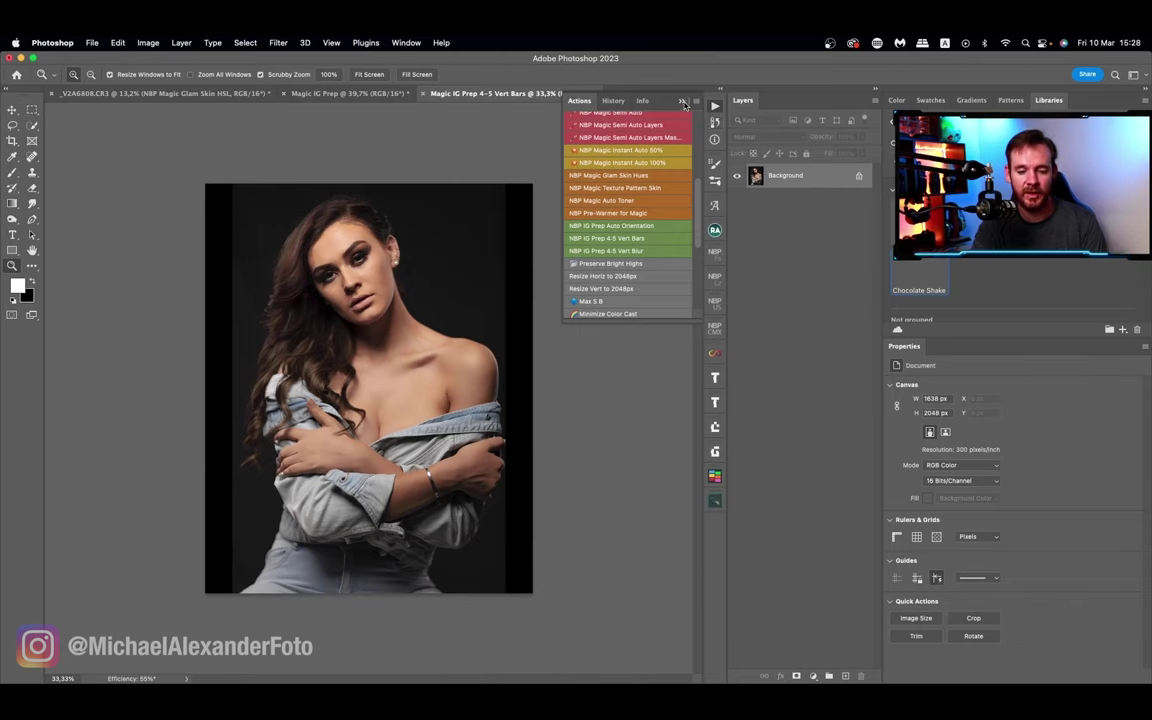
pyautogui.click(683, 102)
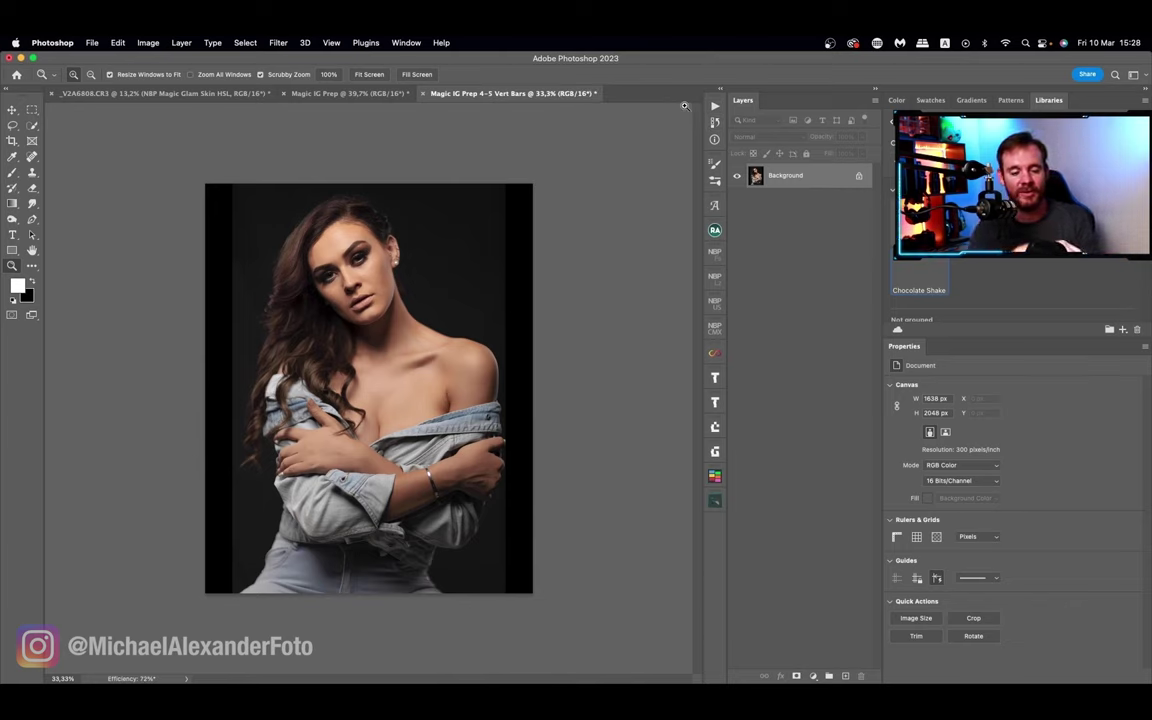